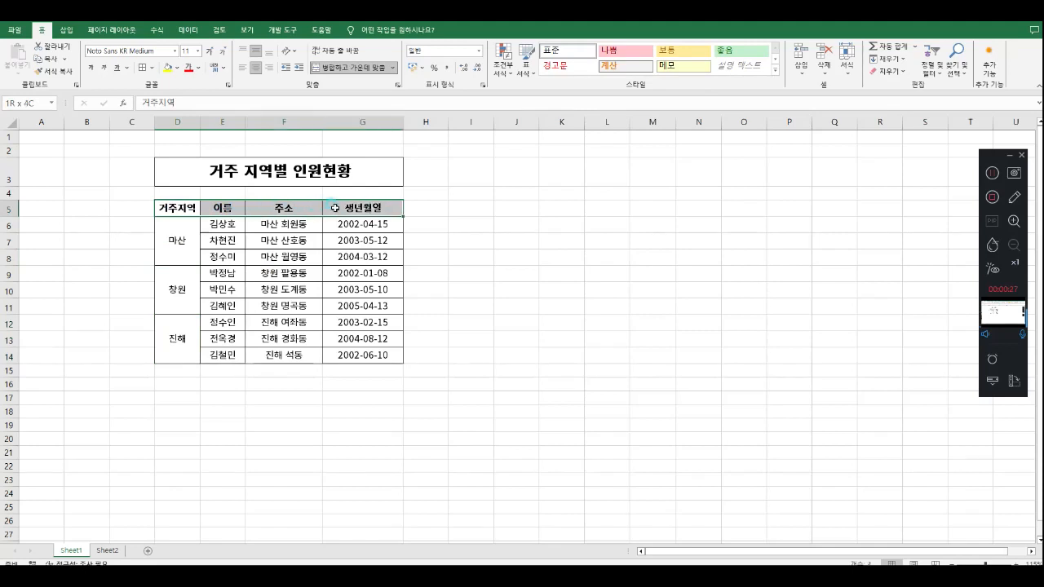
Turn on the filter for the table's header row D5:G5
{"action": "left_click", "coordinate": [189, 31]}
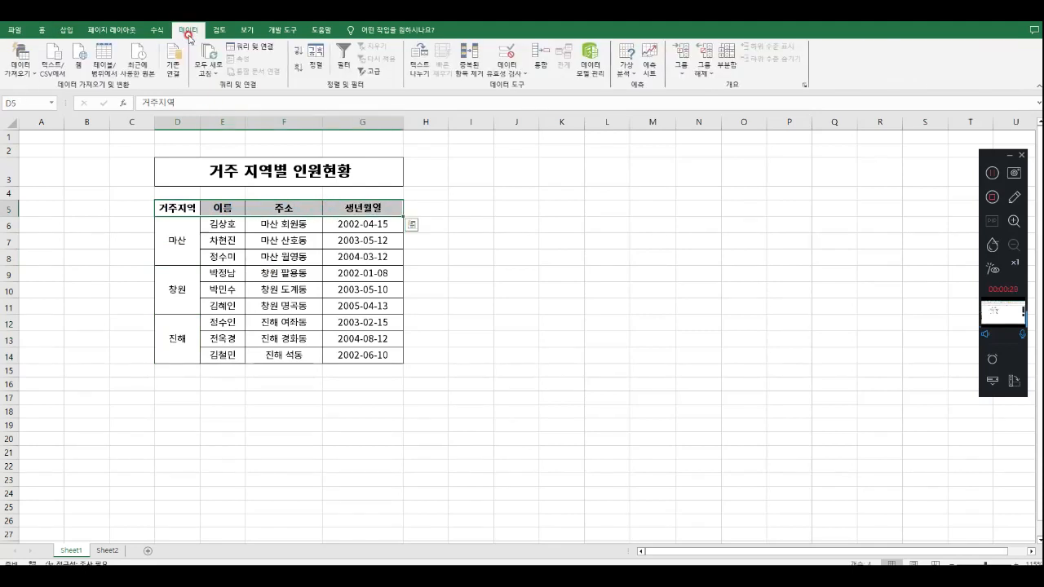
{"action": "left_click", "coordinate": [343, 65]}
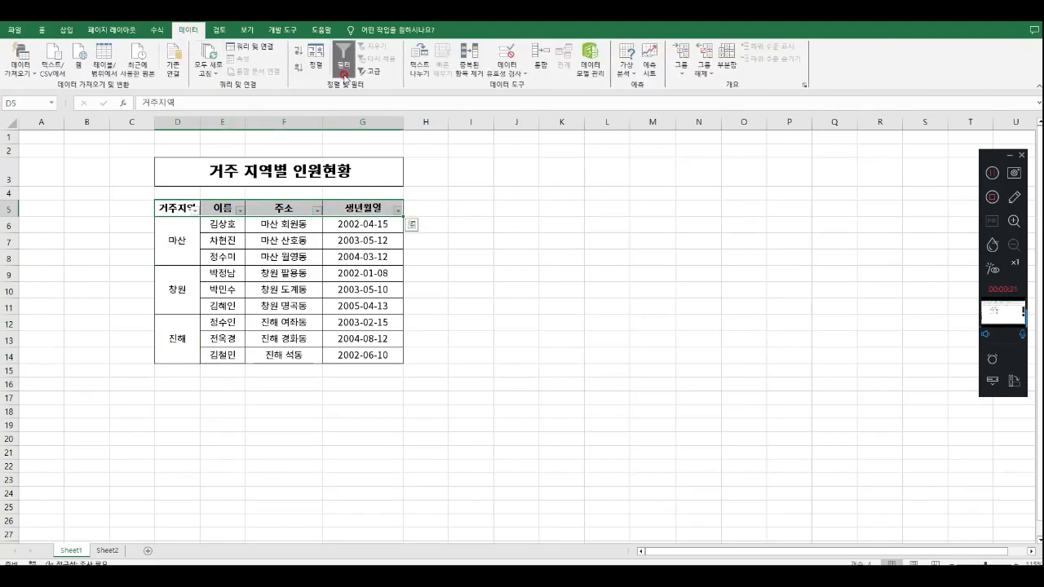
{"action": "left_click", "coordinate": [343, 72]}
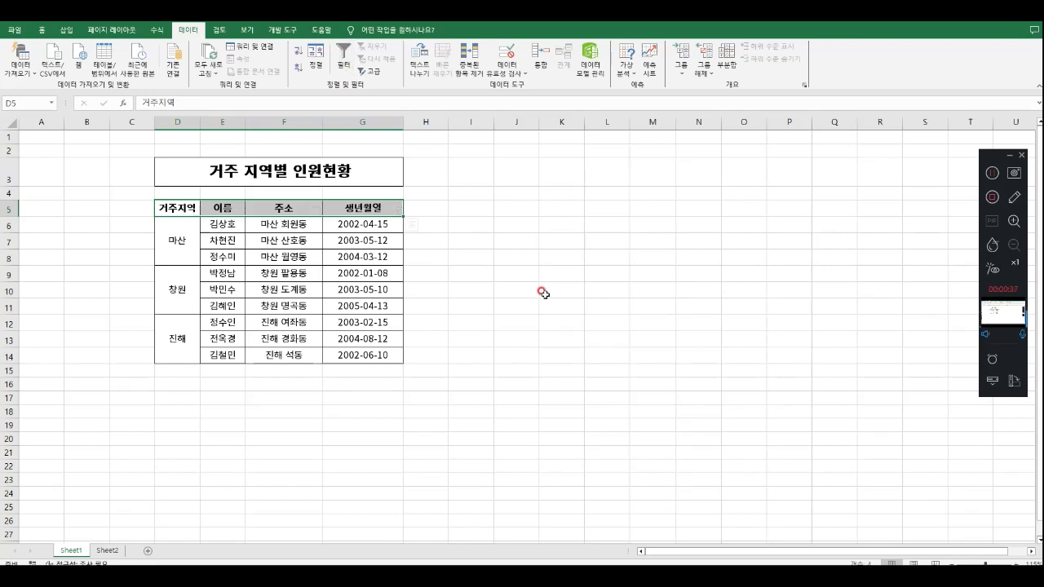
{"action": "key", "text": "ctrl+shift+l"}
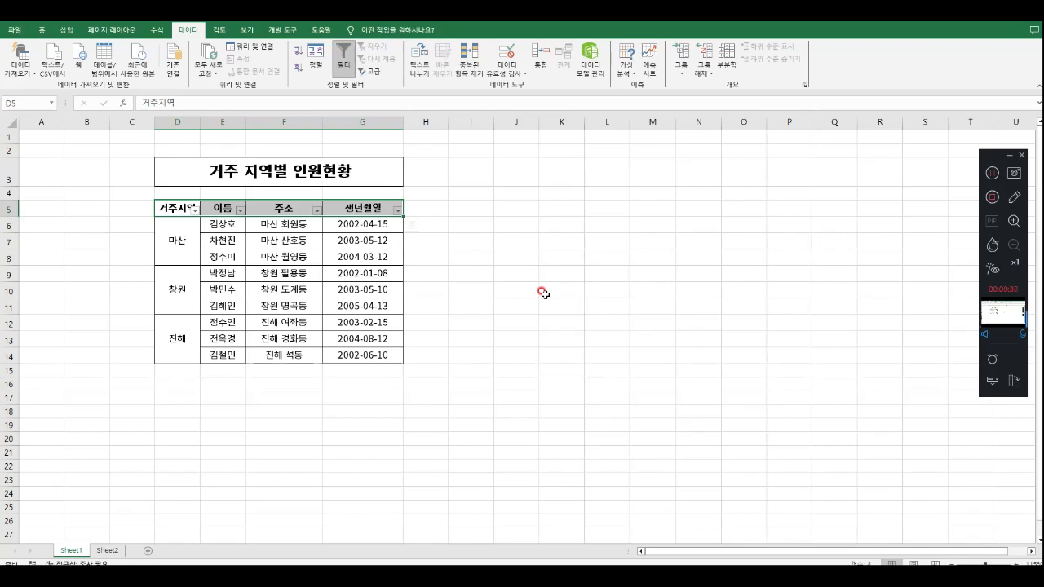
{"action": "key", "text": "ctrl+shift+l"}
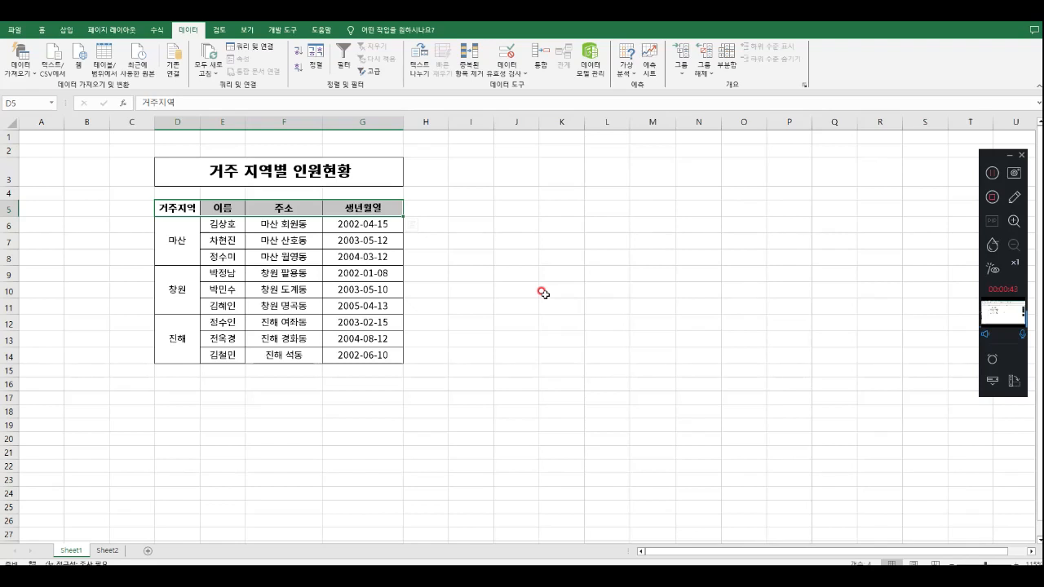
{"action": "key", "text": "ctrl+shift+l"}
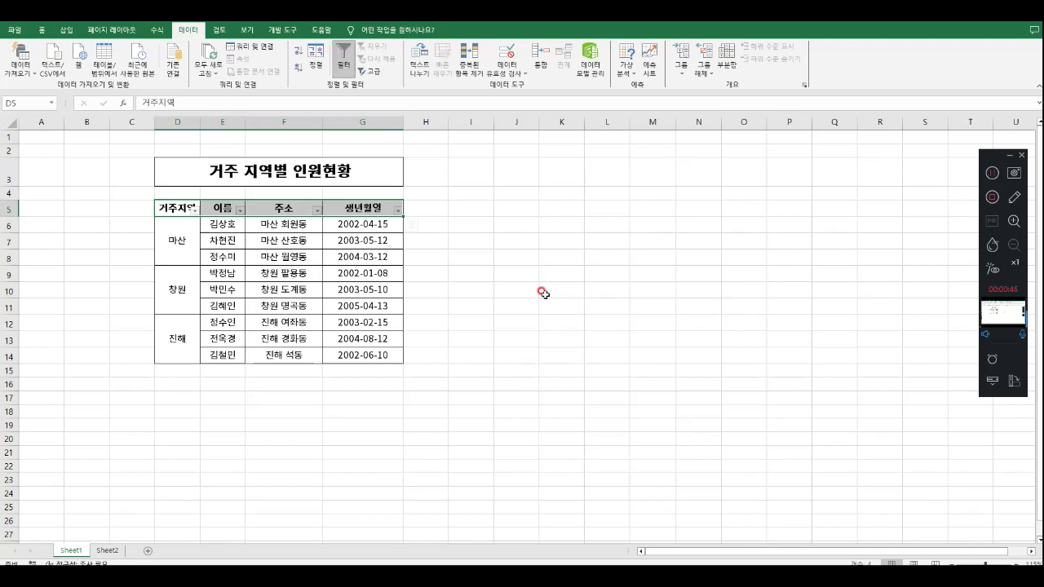
Filter the 거주지역 column to show only 마산
{"action": "left_click", "coordinate": [193, 211]}
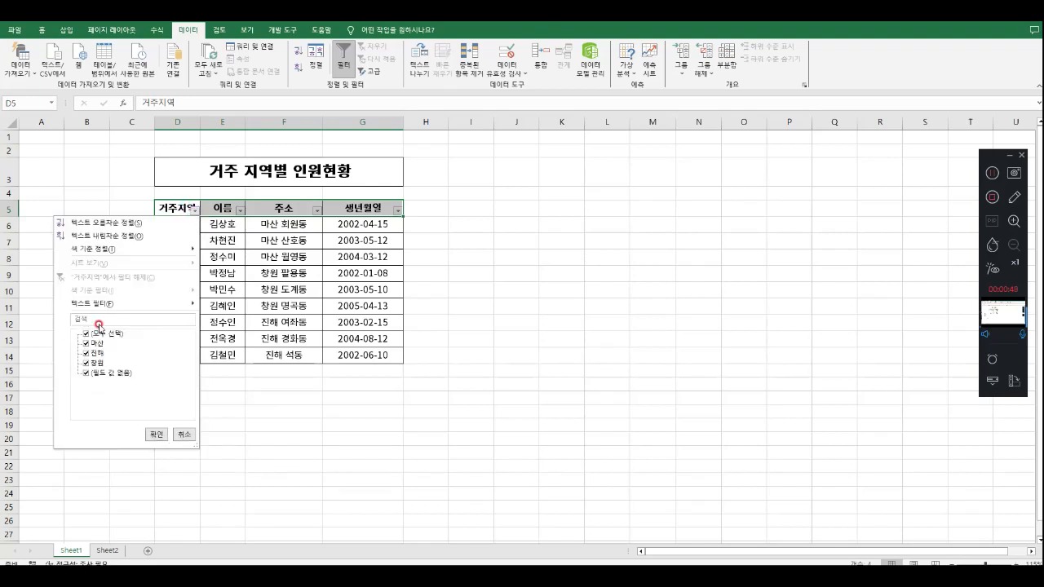
{"action": "left_click", "coordinate": [99, 335]}
{"action": "left_click", "coordinate": [97, 344]}
{"action": "left_click", "coordinate": [155, 433]}
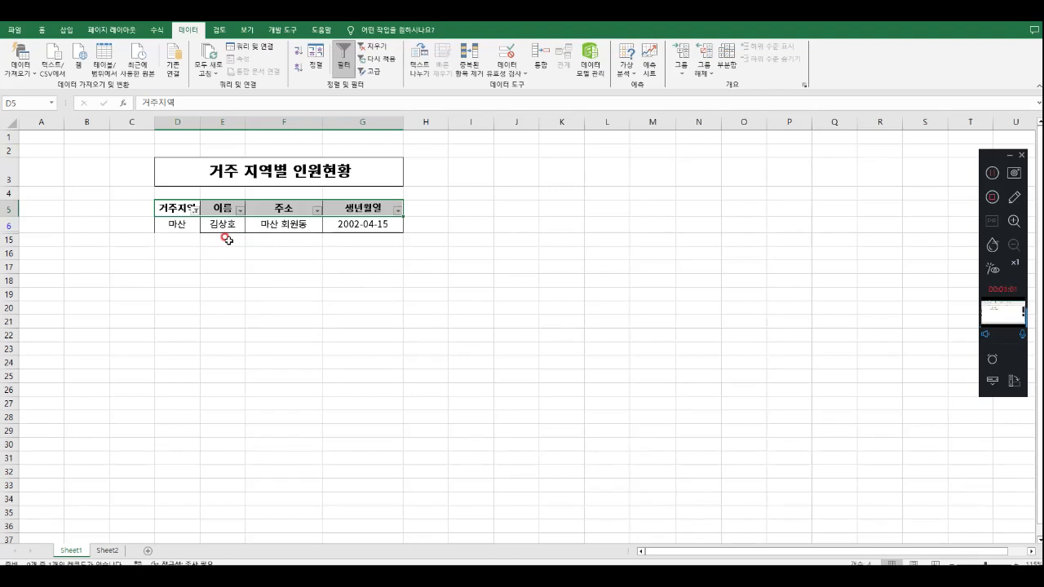
Select all values again in the 거주지역 filter and remove the filter from the header row
{"action": "left_click", "coordinate": [193, 210]}
{"action": "left_click", "coordinate": [107, 336]}
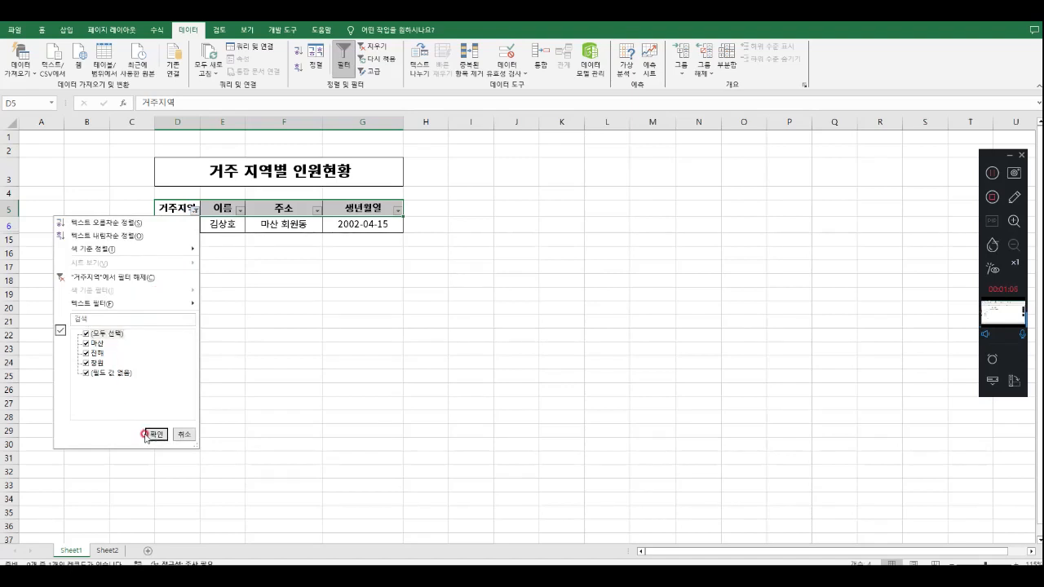
{"action": "left_click", "coordinate": [155, 434]}
{"action": "left_click", "coordinate": [408, 407]}
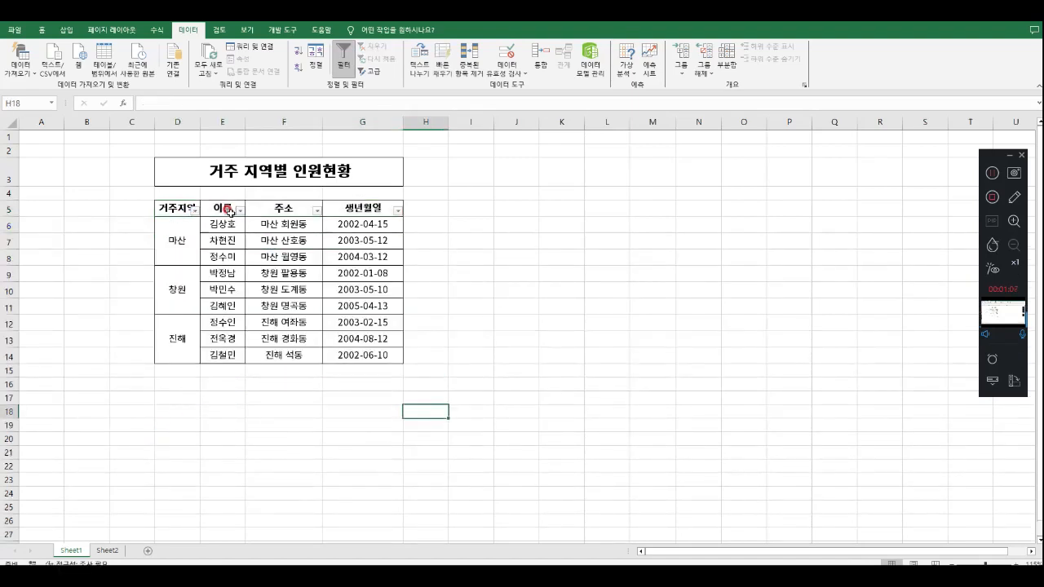
{"action": "key", "text": "ctrl+shift+l"}
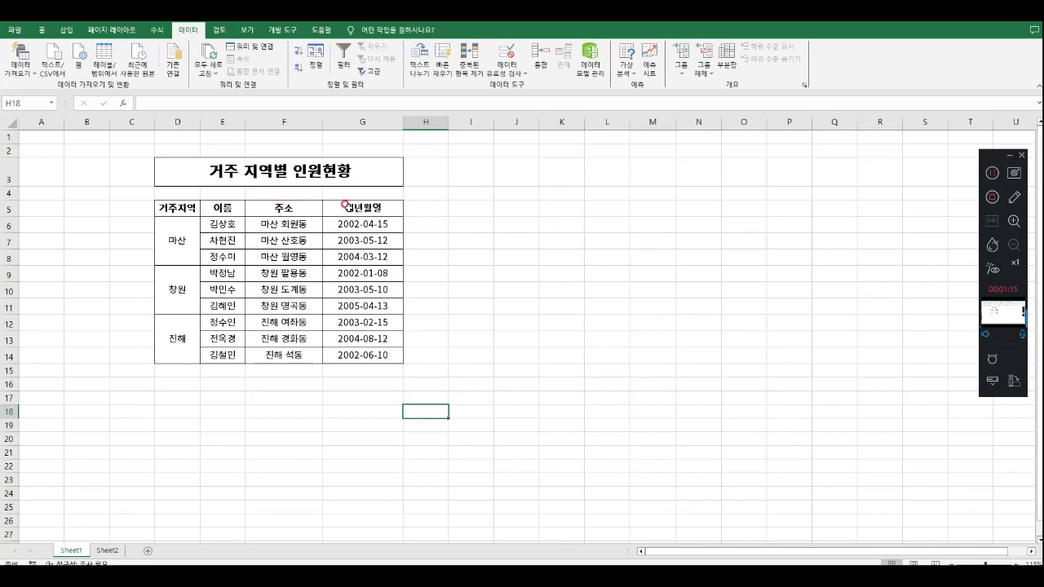
Try to move the whole 주소 column to after the 생년월일 column
{"action": "left_click", "coordinate": [281, 122]}
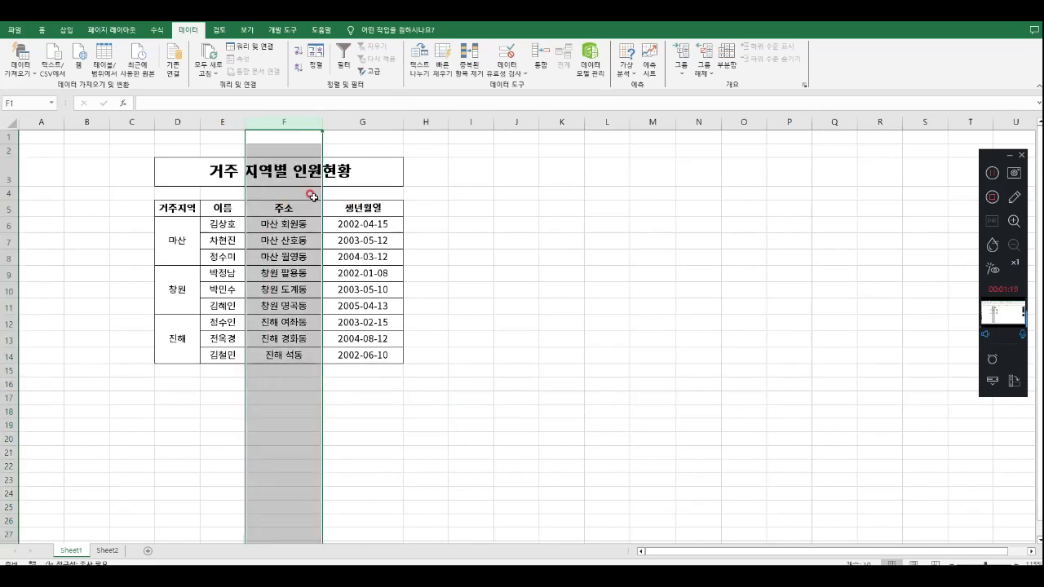
{"action": "left_click_drag", "start_coordinate": [319, 193], "coordinate": [362, 200]}
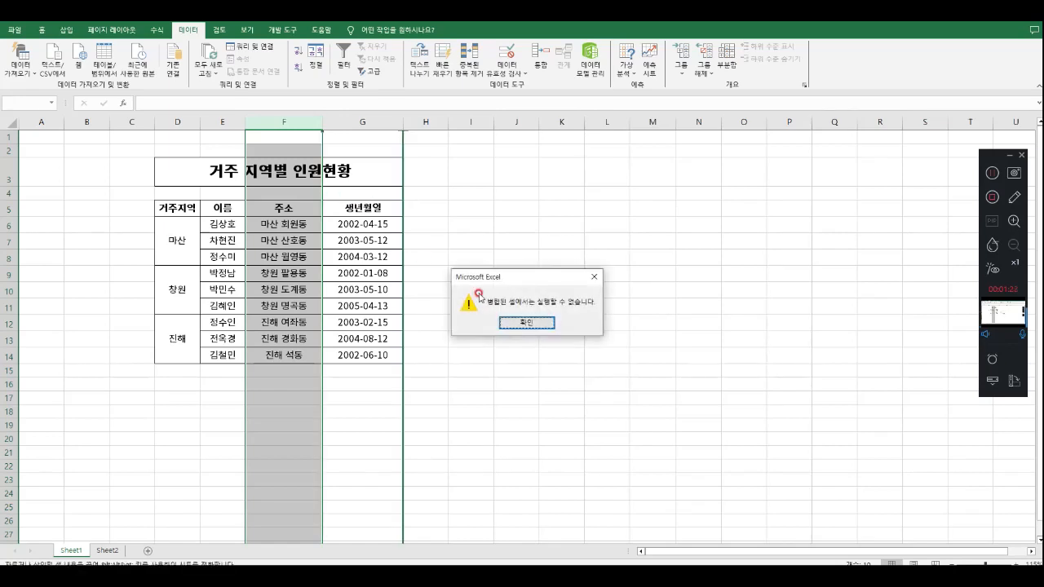
{"action": "left_click", "coordinate": [549, 323]}
{"action": "left_click", "coordinate": [482, 338]}
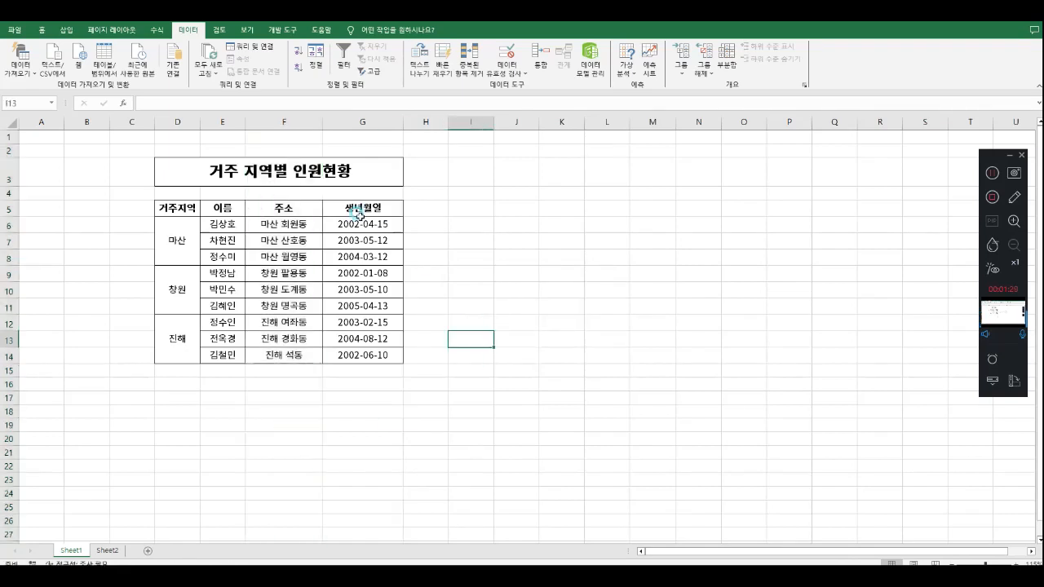
Copy the merged 거주지역 cells D6:D14 and paste them below the table starting at D18
{"action": "left_click", "coordinate": [277, 173]}
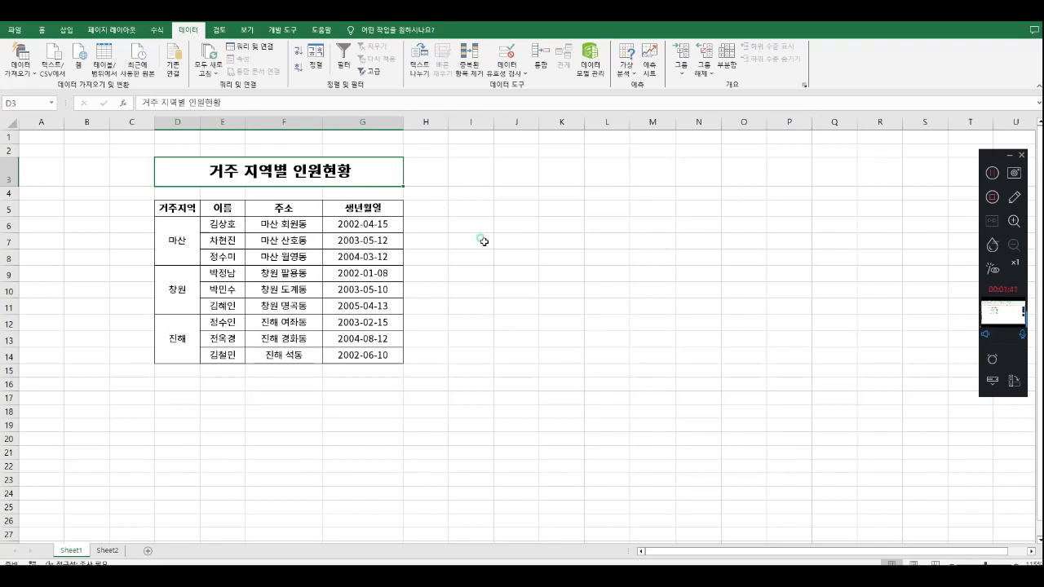
{"action": "left_click_drag", "start_coordinate": [174, 230], "coordinate": [175, 339]}
{"action": "right_click", "coordinate": [183, 283]}
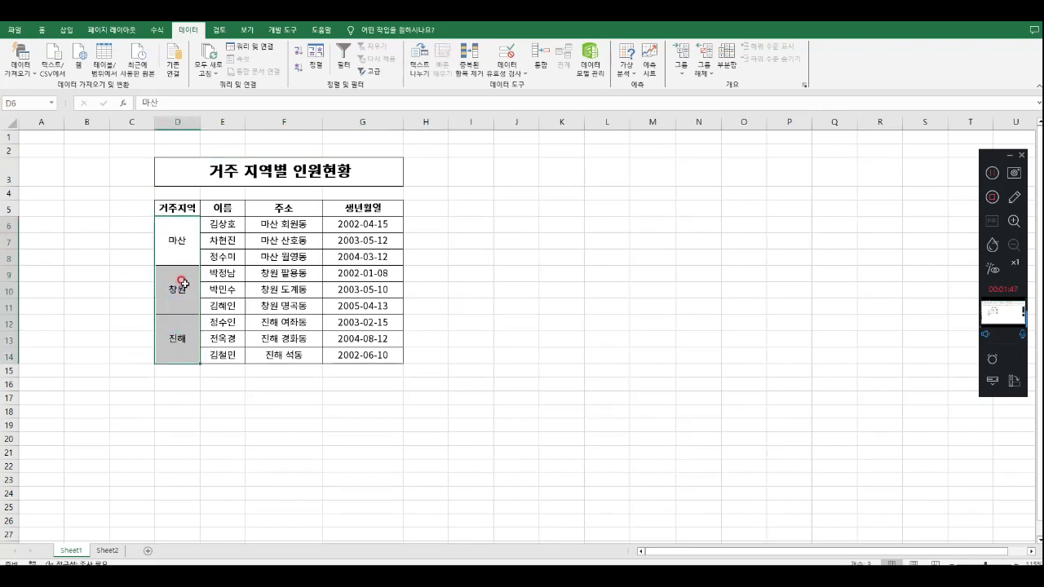
{"action": "key", "text": "ctrl+c"}
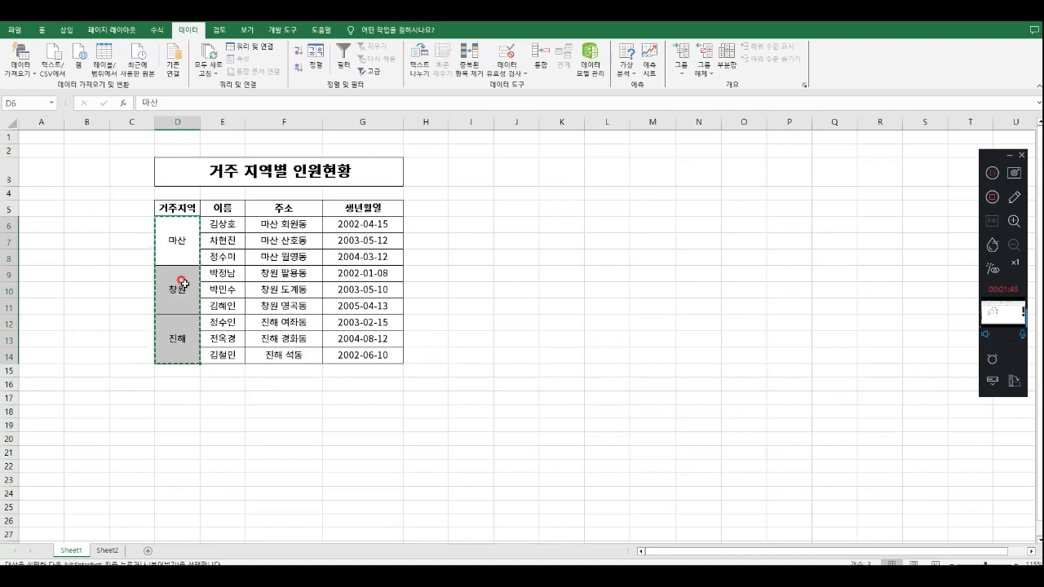
{"action": "left_click", "coordinate": [86, 225]}
{"action": "left_click", "coordinate": [423, 209]}
{"action": "left_click", "coordinate": [181, 412]}
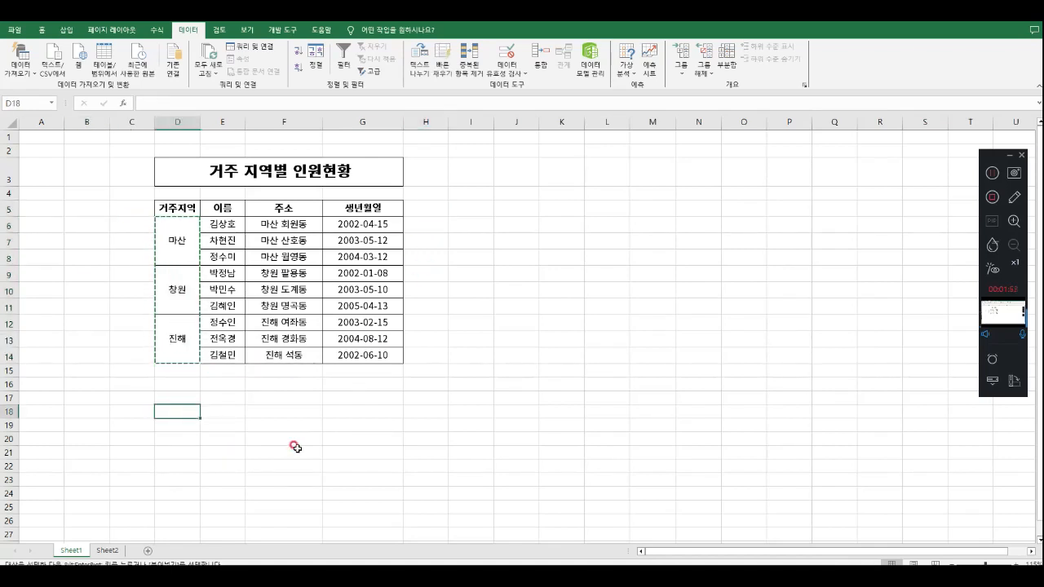
{"action": "key", "text": "ctrl+v"}
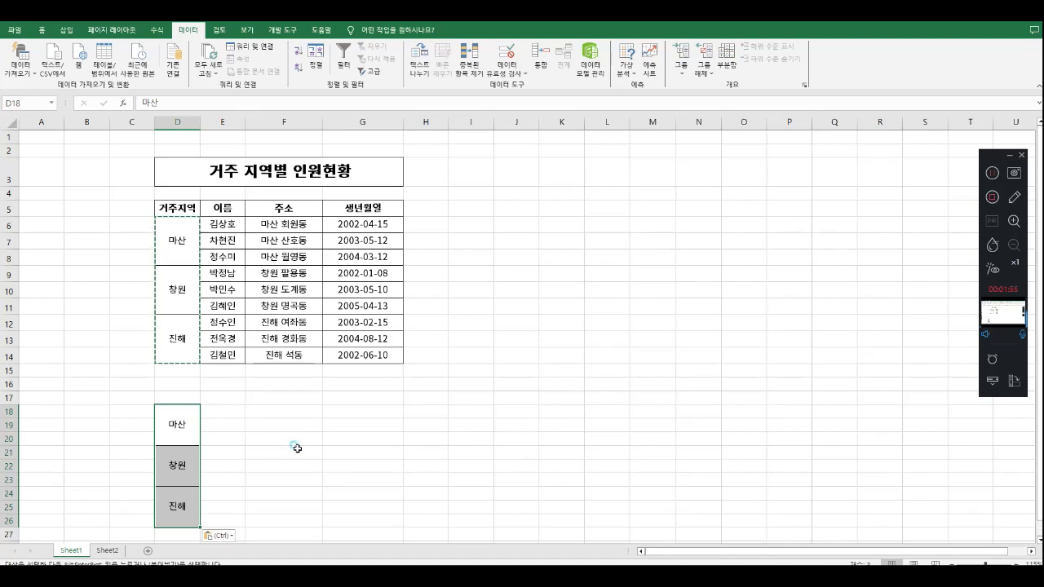
{"action": "left_click", "coordinate": [296, 448]}
{"action": "key", "text": "Escape"}
Unmerge the 거주지역 cells in D6:D14 of the table
{"action": "left_click", "coordinate": [217, 227]}
{"action": "left_click", "coordinate": [221, 242]}
{"action": "left_click", "coordinate": [221, 260]}
{"action": "left_click_drag", "start_coordinate": [183, 231], "coordinate": [186, 353]}
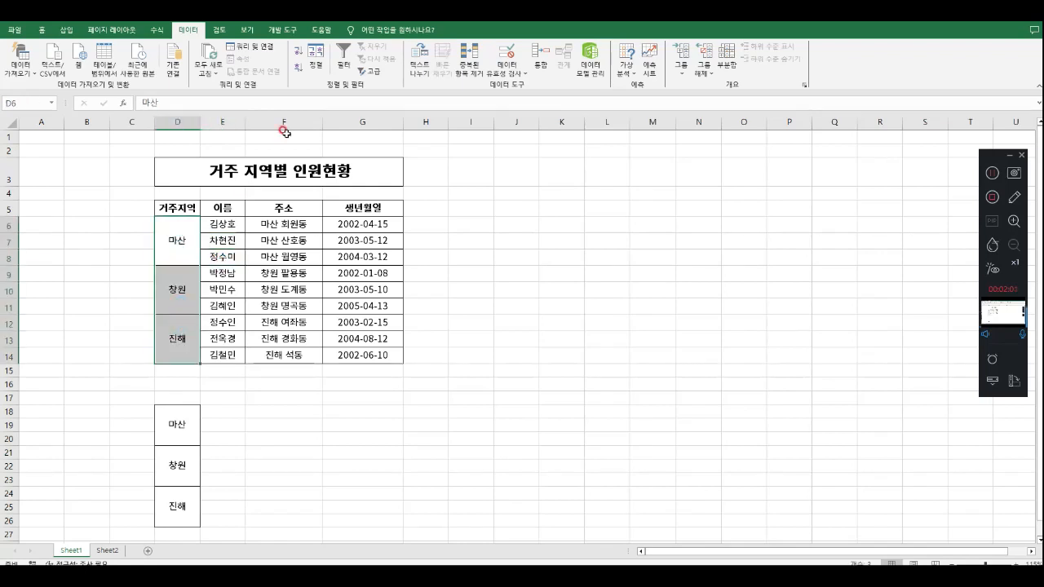
{"action": "left_click", "coordinate": [42, 29]}
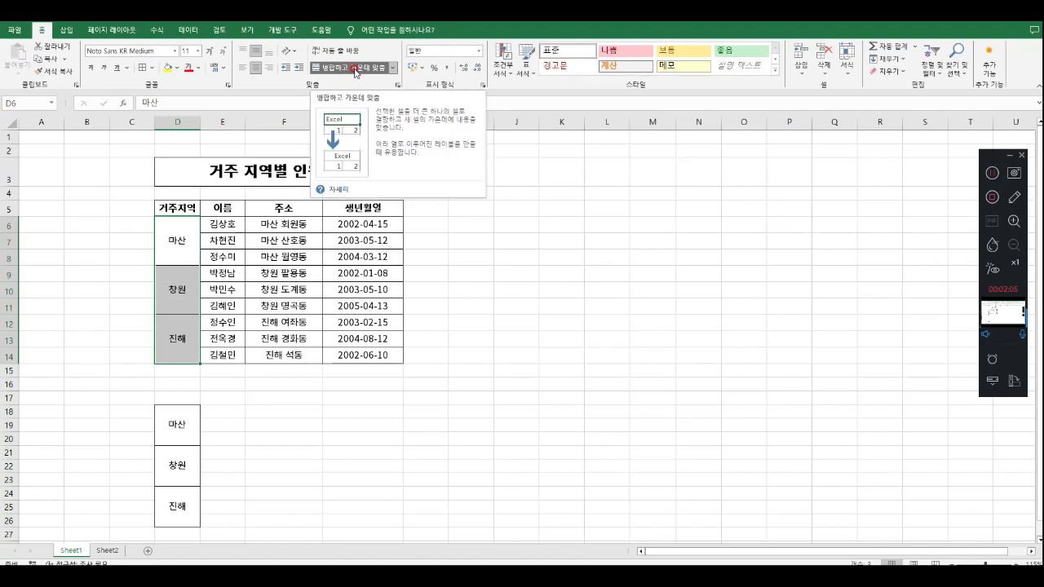
{"action": "left_click", "coordinate": [355, 72]}
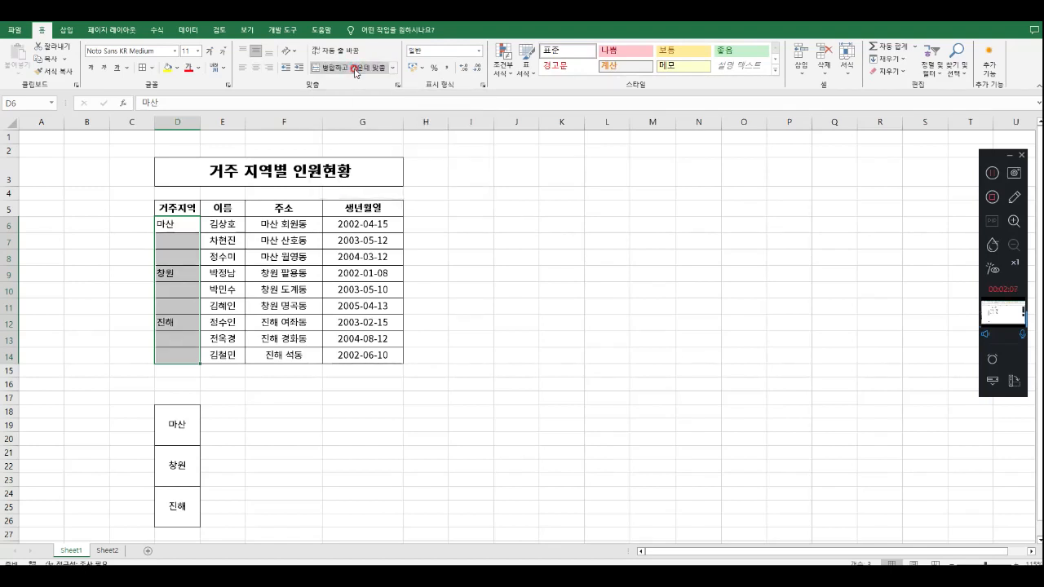
{"action": "left_click", "coordinate": [499, 297]}
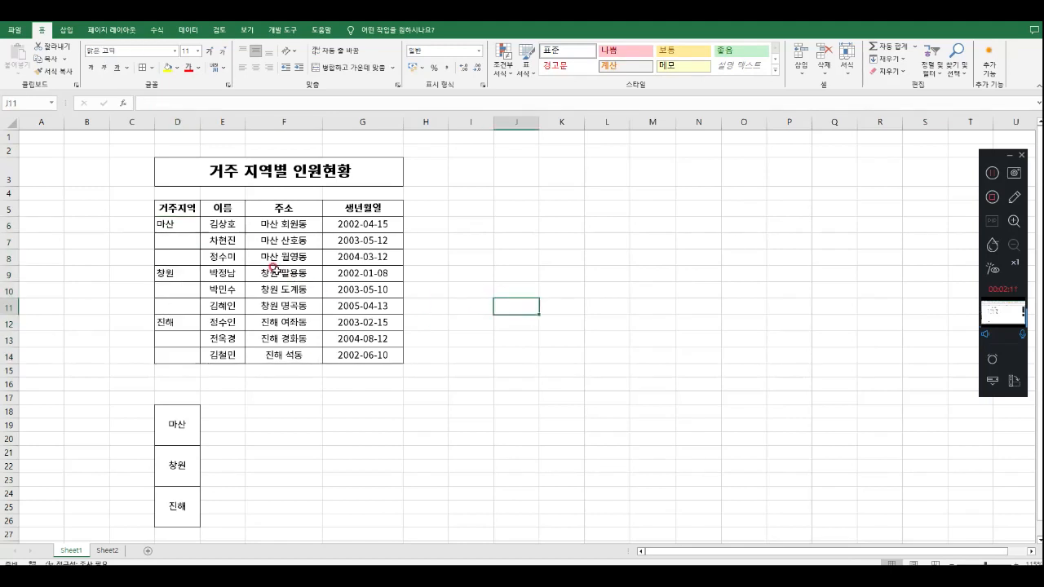
Fill D6:D8 with 마산 in a single entry across the selected cells
{"action": "left_click", "coordinate": [167, 238]}
{"action": "left_click", "coordinate": [175, 258]}
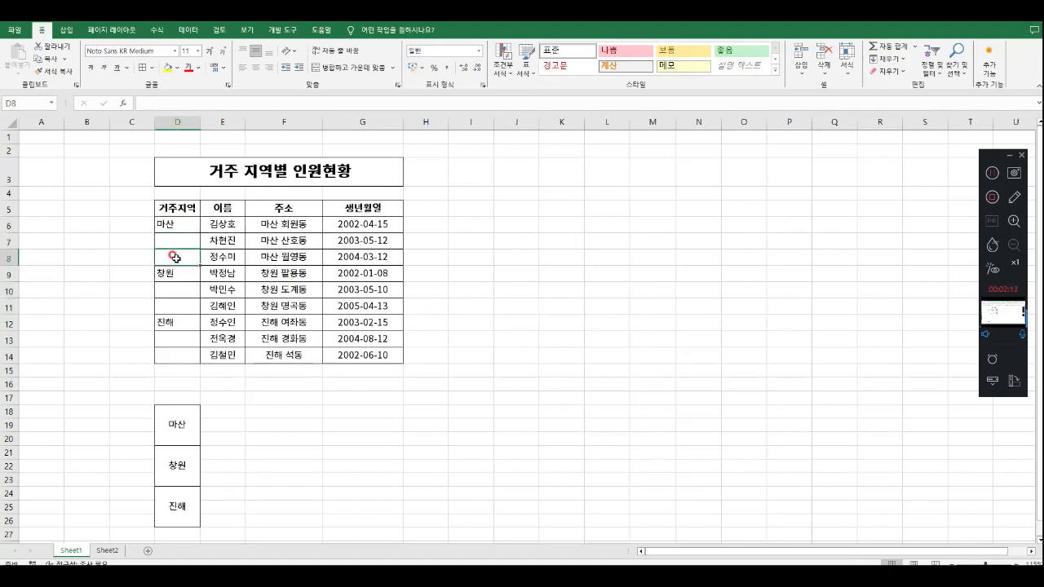
{"action": "left_click_drag", "start_coordinate": [176, 222], "coordinate": [175, 254]}
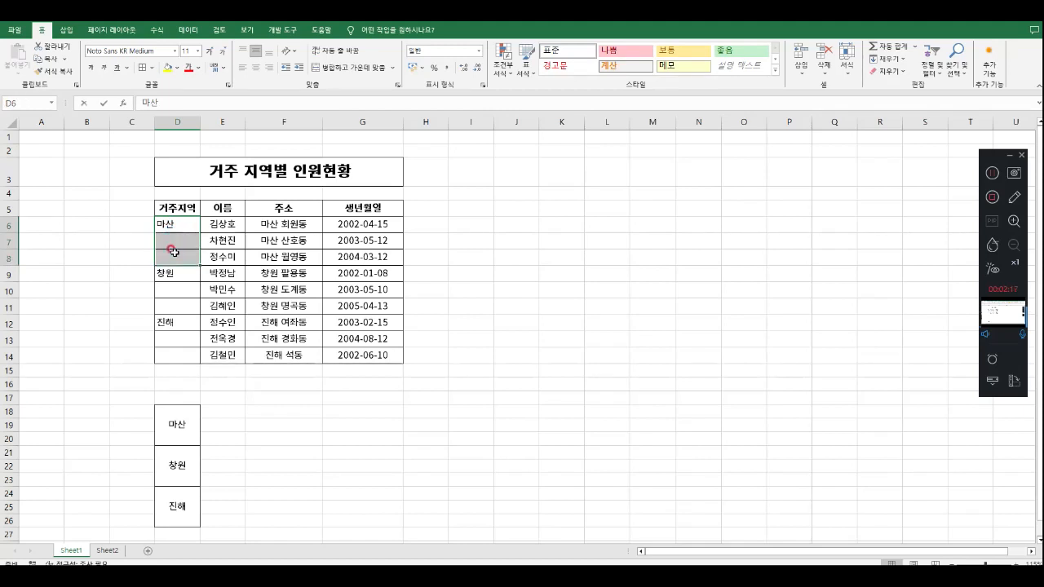
{"action": "key", "text": "F2"}
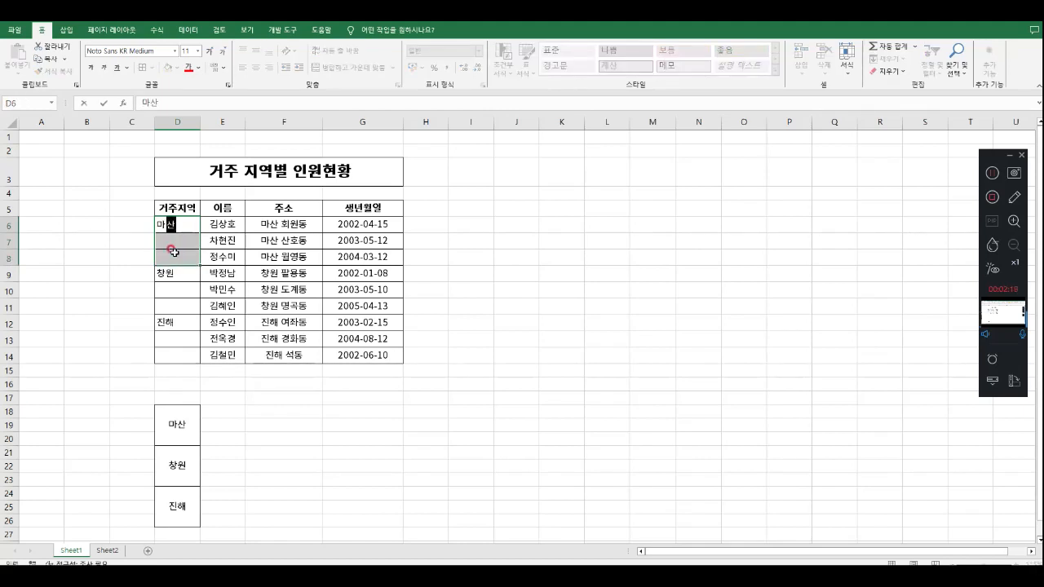
{"action": "key", "text": "ctrl+Return"}
Fill D9:D11 with 창원 and D12:D14 with 진해, entering each name across its whole range at once
{"action": "left_click_drag", "start_coordinate": [163, 274], "coordinate": [163, 302]}
{"action": "key", "text": "F2"}
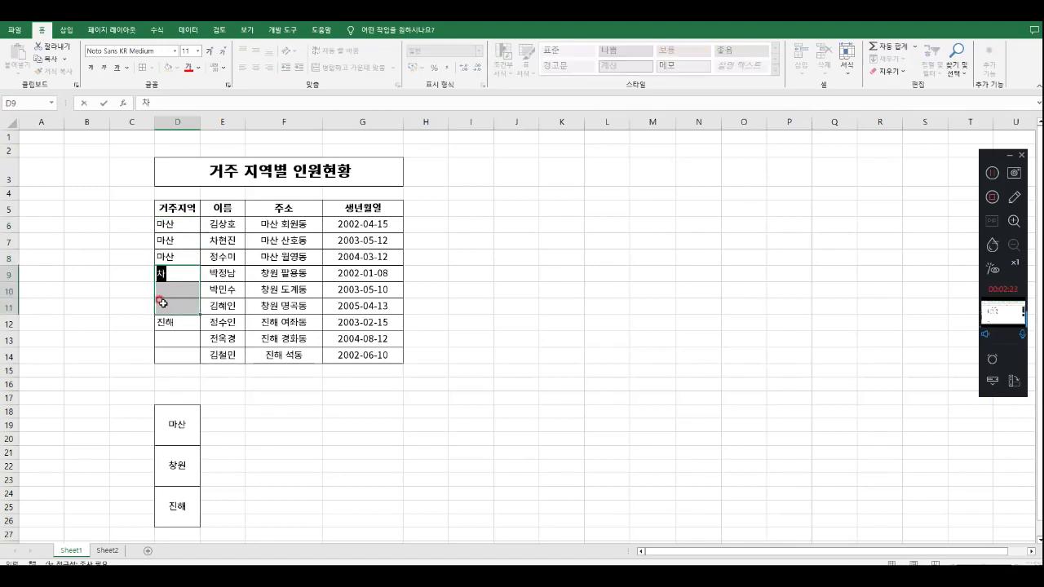
{"action": "key", "text": "ctrl+Return"}
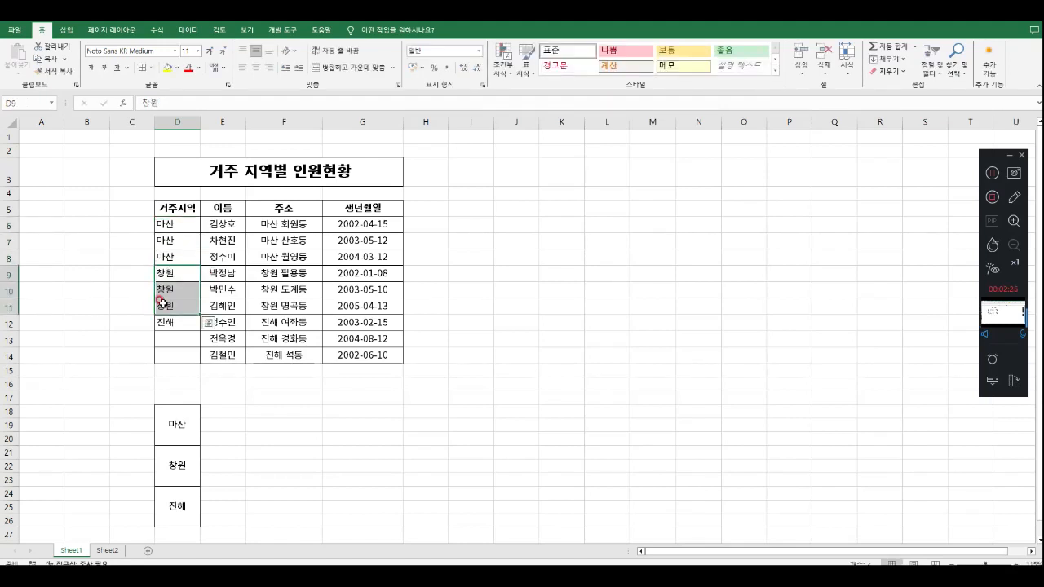
{"action": "left_click_drag", "start_coordinate": [164, 321], "coordinate": [171, 350]}
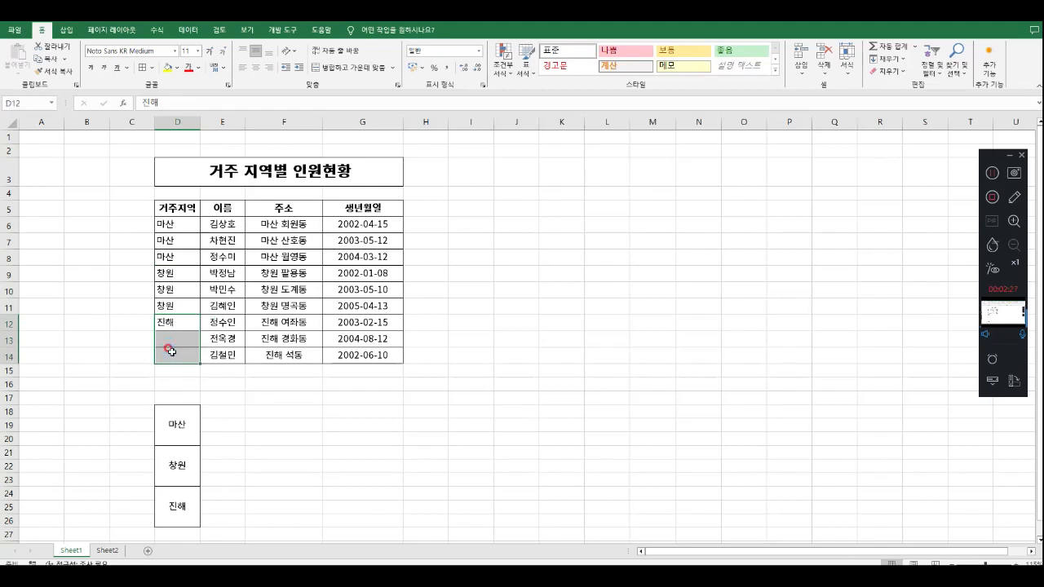
{"action": "key", "text": "F2"}
{"action": "key", "text": "ctrl+Return"}
{"action": "left_click", "coordinate": [345, 434]}
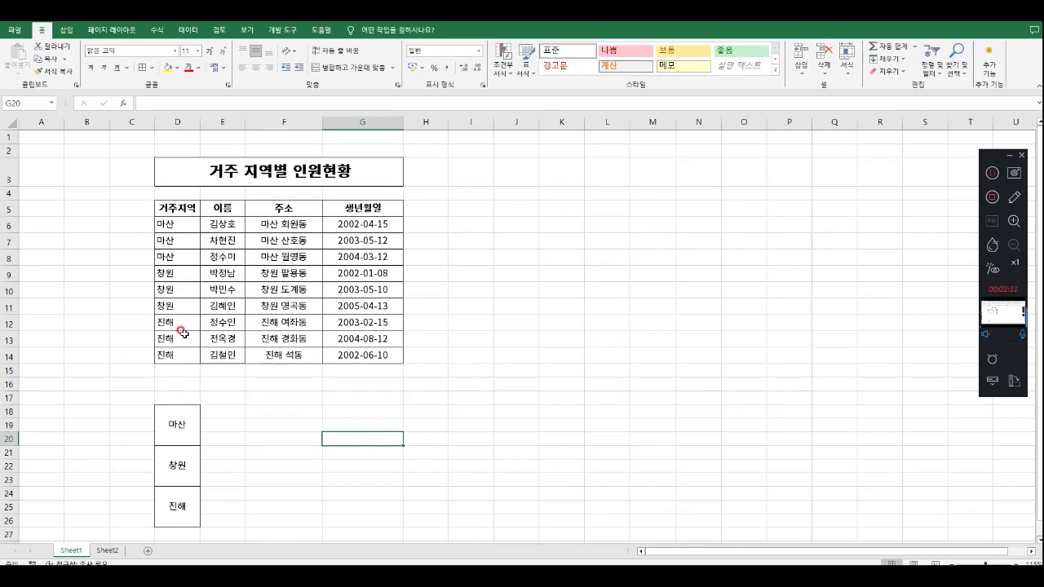
Undo the three multi-cell entries of 마산, 창원 and 진해 in the 거주지역 column
{"action": "key", "text": "ctrl+z"}
{"action": "key", "text": "ctrl+z"}
{"action": "key", "text": "ctrl+z"}
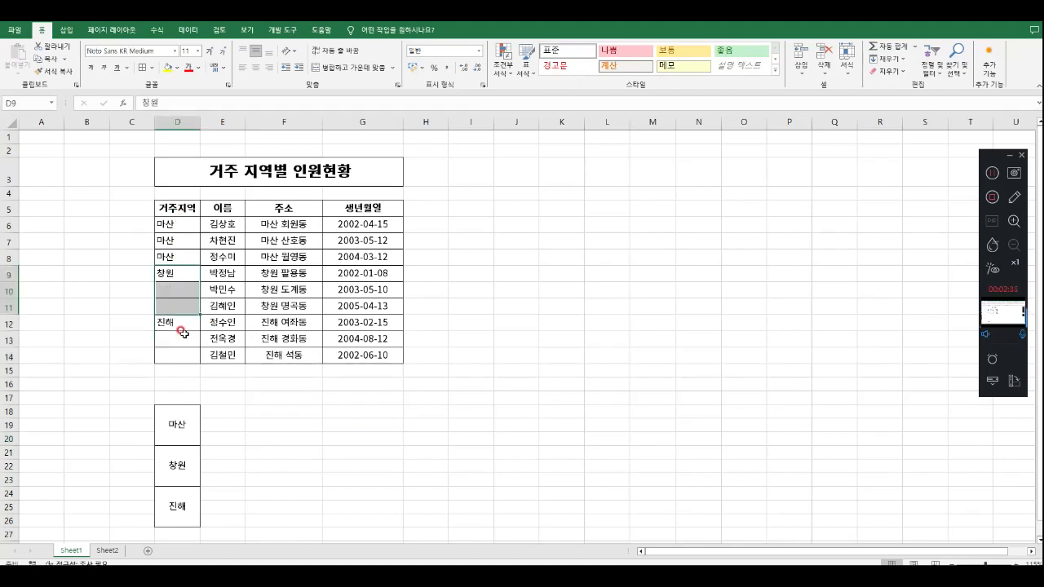
AutoFill 마산, 창원 and 진해 down from D6, D9 and D12 into the blank cells below each
{"action": "left_click", "coordinate": [174, 226]}
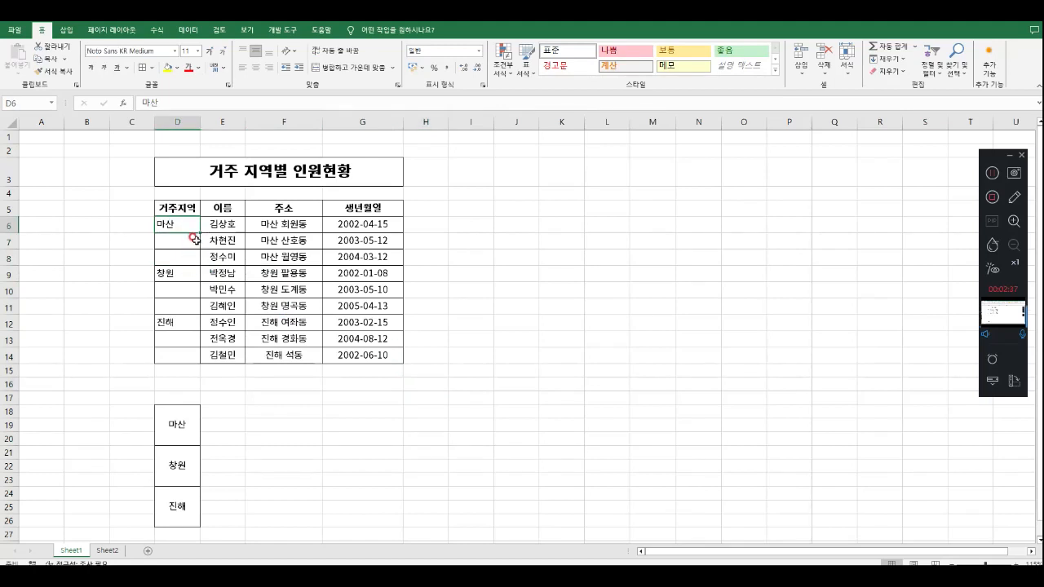
{"action": "left_click_drag", "start_coordinate": [200, 233], "coordinate": [197, 361]}
{"action": "left_click", "coordinate": [172, 275]}
{"action": "left_click", "coordinate": [180, 328]}
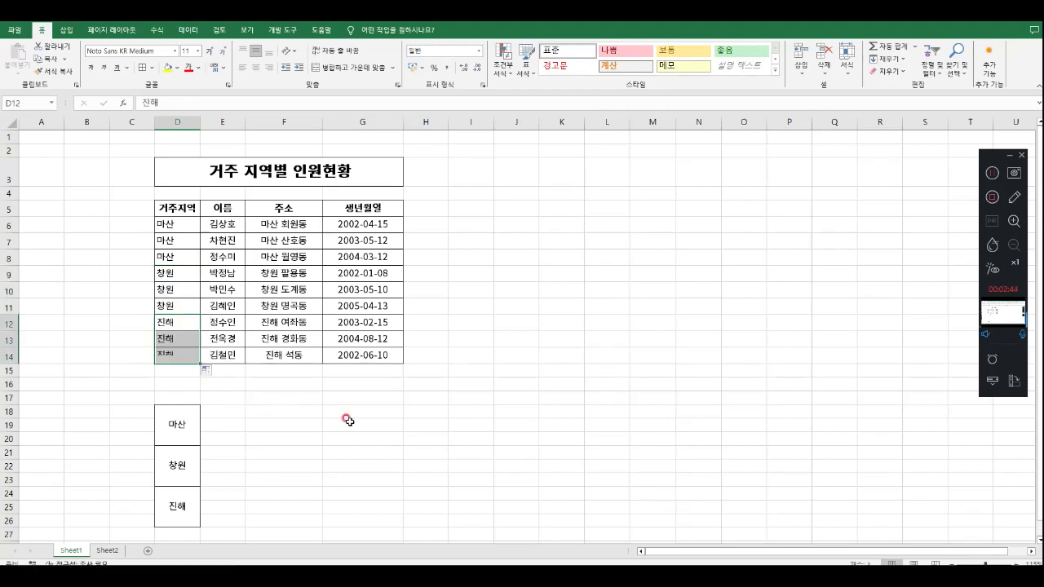
{"action": "left_click", "coordinate": [272, 424]}
Undo the three AutoFill copies in D6:D14 of the 거주지역 column
{"action": "key", "text": "ctrl+z"}
{"action": "key", "text": "ctrl+z"}
{"action": "key", "text": "ctrl+z"}
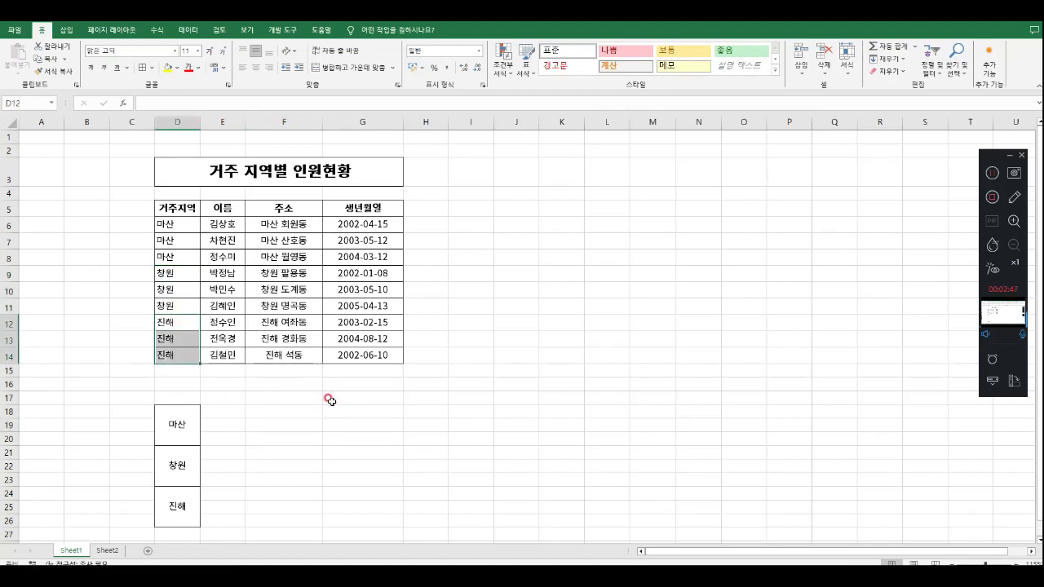
{"action": "left_click", "coordinate": [330, 400]}
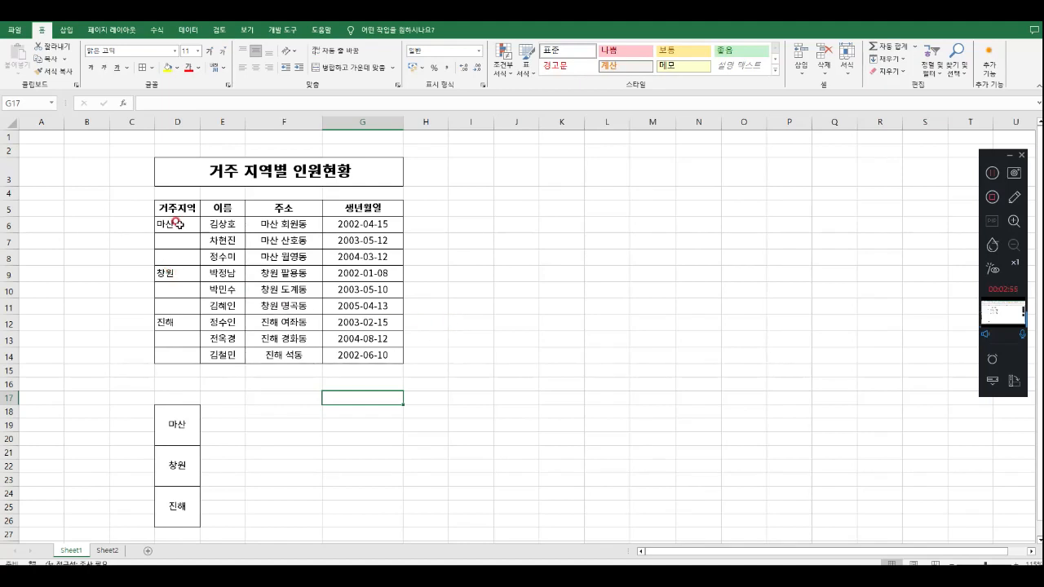
Select the region cells D6:D14 in the 거주지역 column
{"action": "left_click_drag", "start_coordinate": [177, 223], "coordinate": [177, 355]}
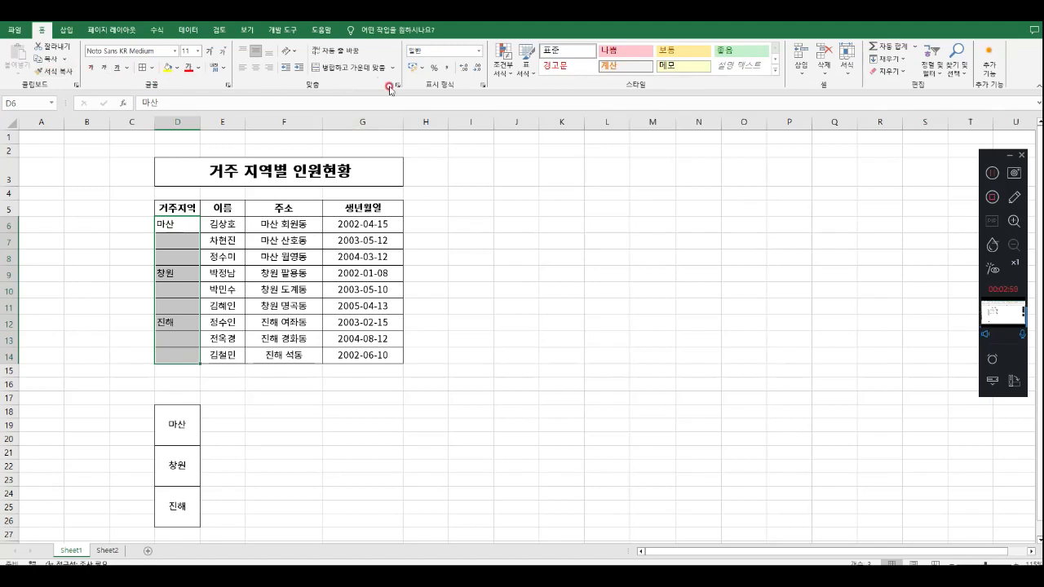
{"action": "left_click", "coordinate": [960, 79]}
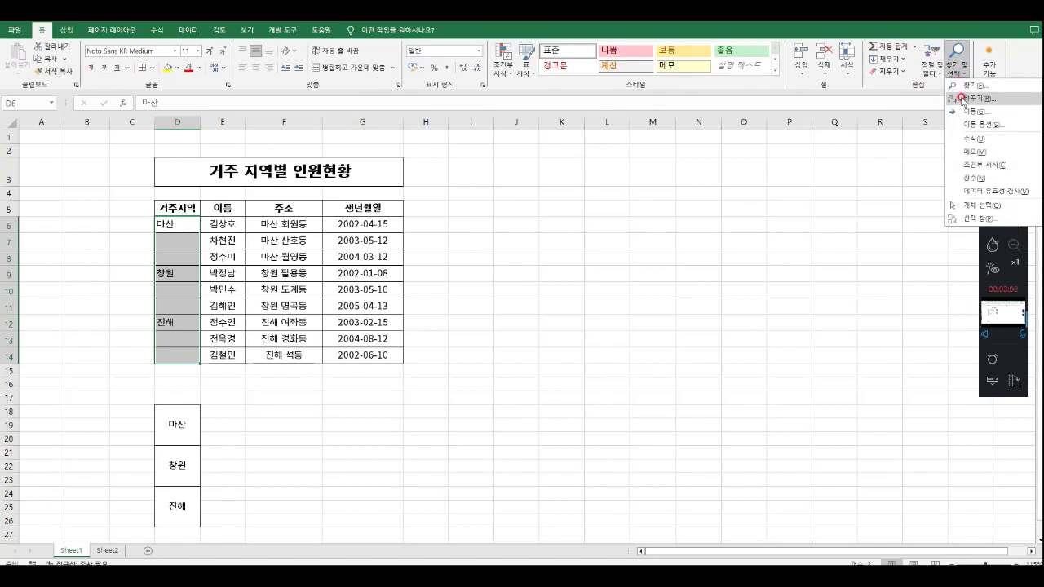
{"action": "left_click", "coordinate": [969, 113]}
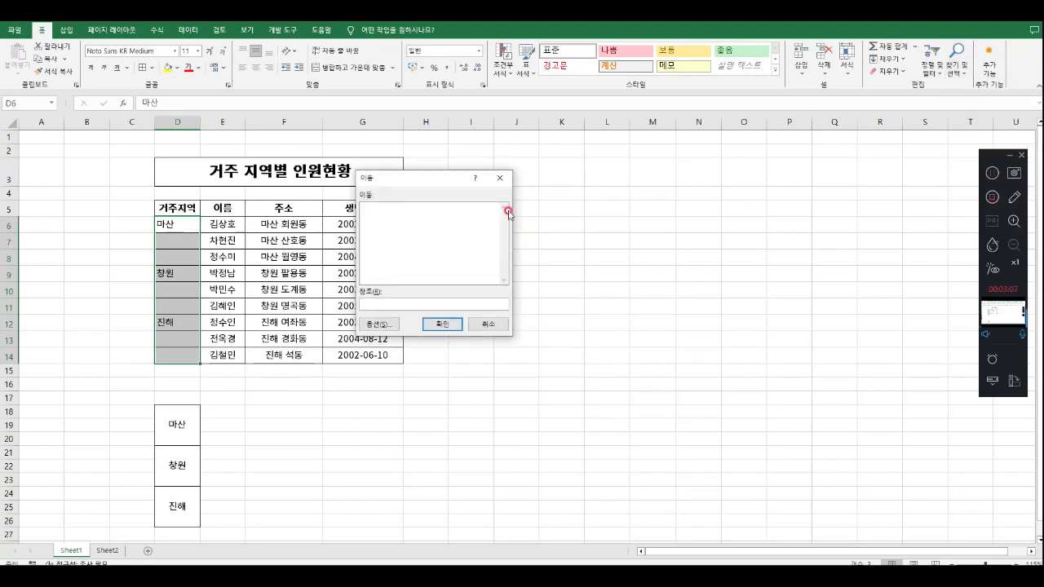
{"action": "left_click", "coordinate": [500, 178]}
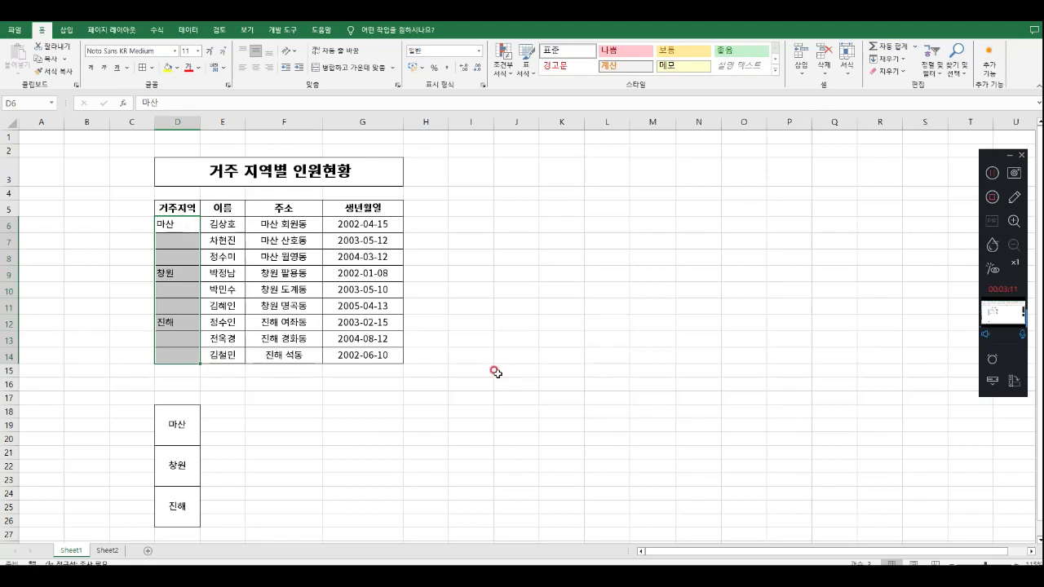
Use Go To Special to select only the blank cells within D6:D14
{"action": "key", "text": "ctrl+g"}
{"action": "left_click_drag", "start_coordinate": [411, 177], "coordinate": [466, 165]}
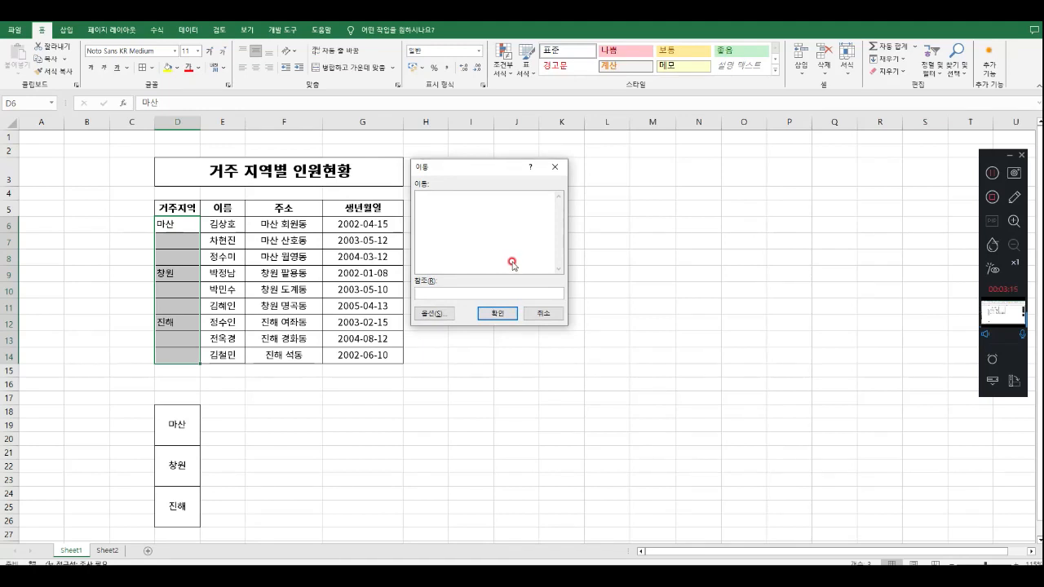
{"action": "left_click", "coordinate": [440, 314]}
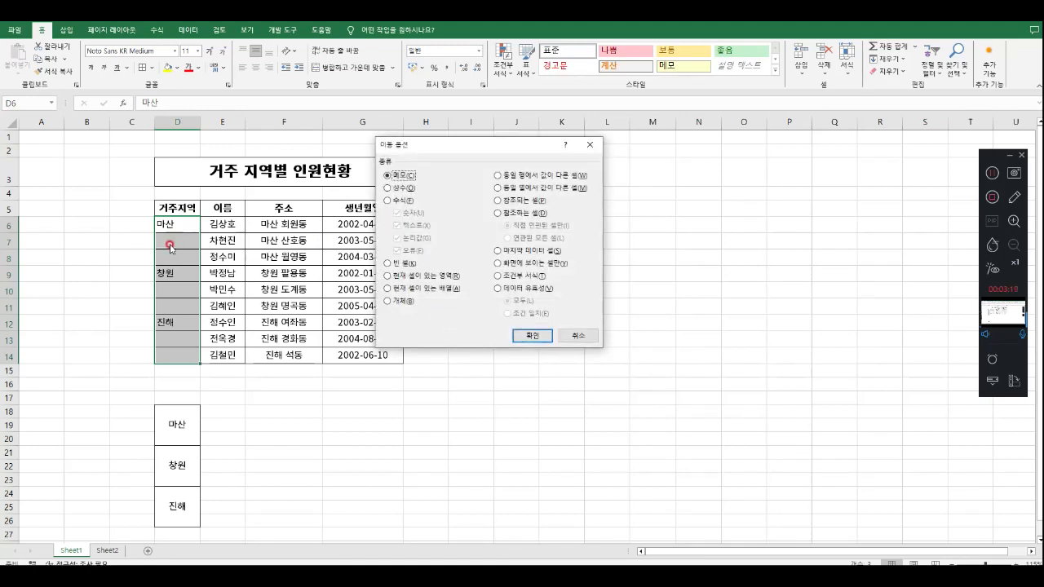
{"action": "left_click", "coordinate": [398, 263]}
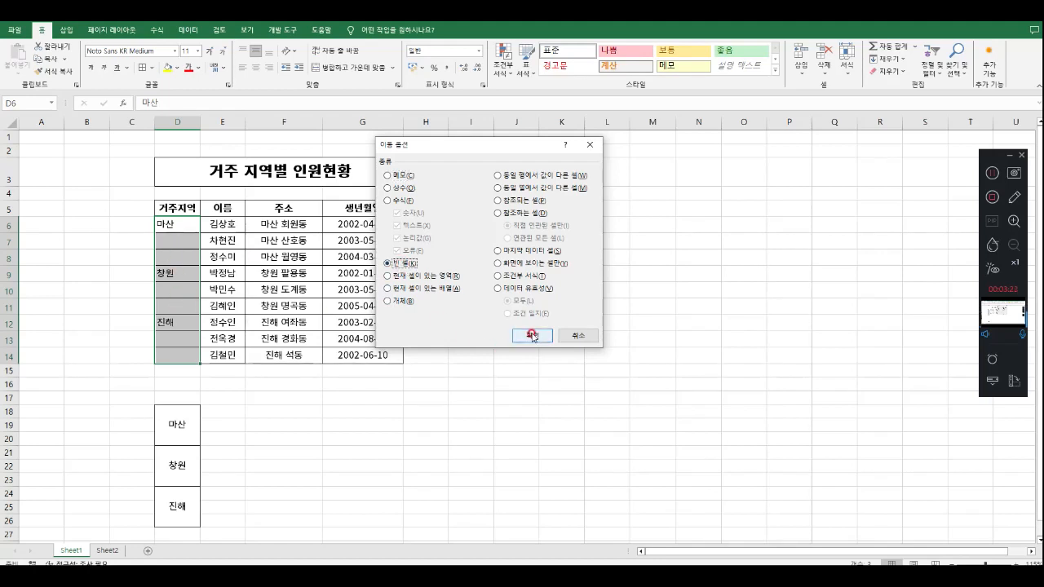
{"action": "left_click", "coordinate": [532, 335]}
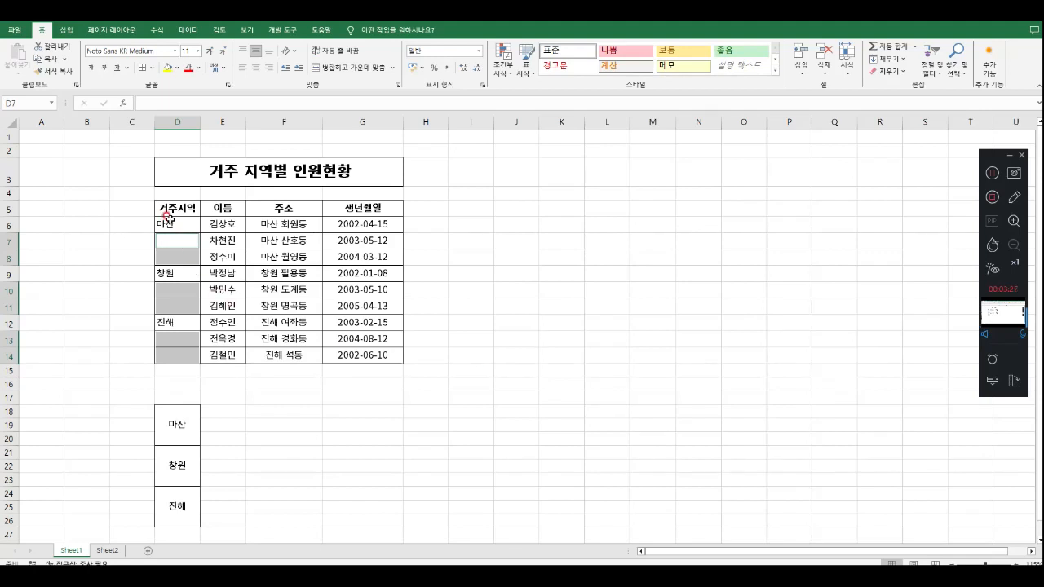
Fill all the selected blank cells at once with the formula =D6, so each refers to the cell above it
{"action": "type", "text": "="}
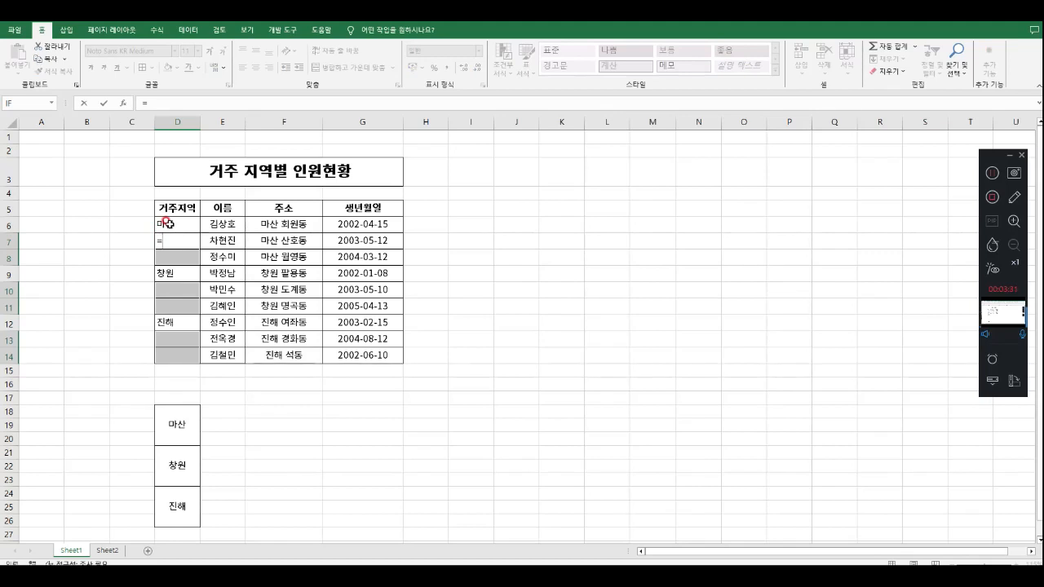
{"action": "left_click", "coordinate": [167, 222]}
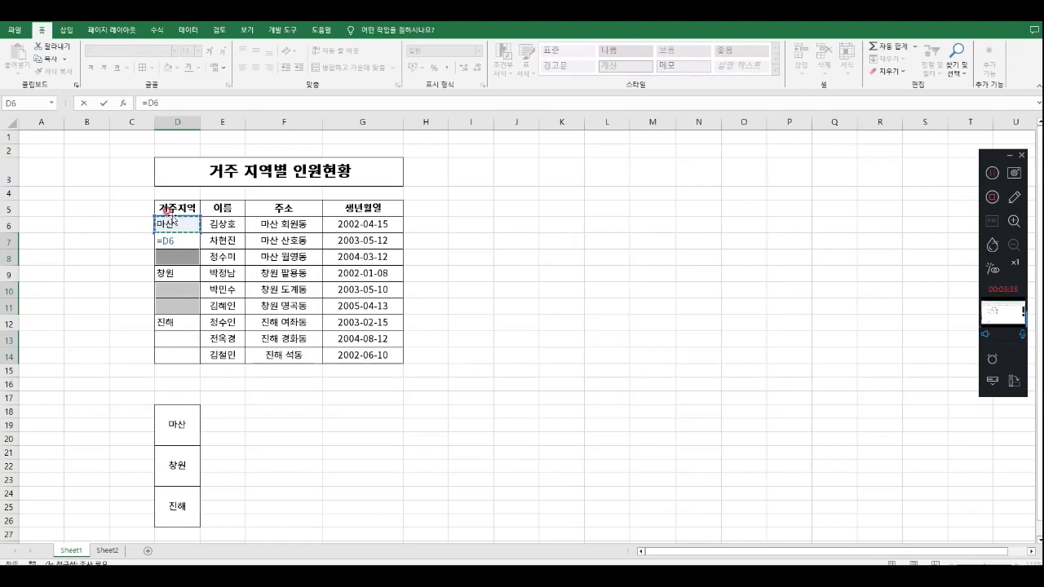
{"action": "key", "text": "ctrl+Return"}
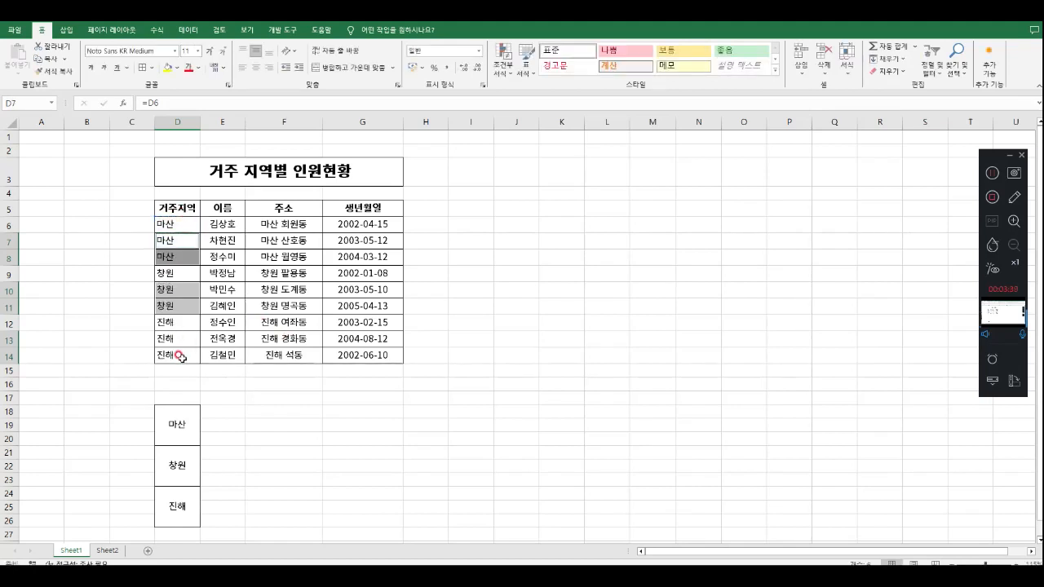
{"action": "left_click", "coordinate": [293, 395]}
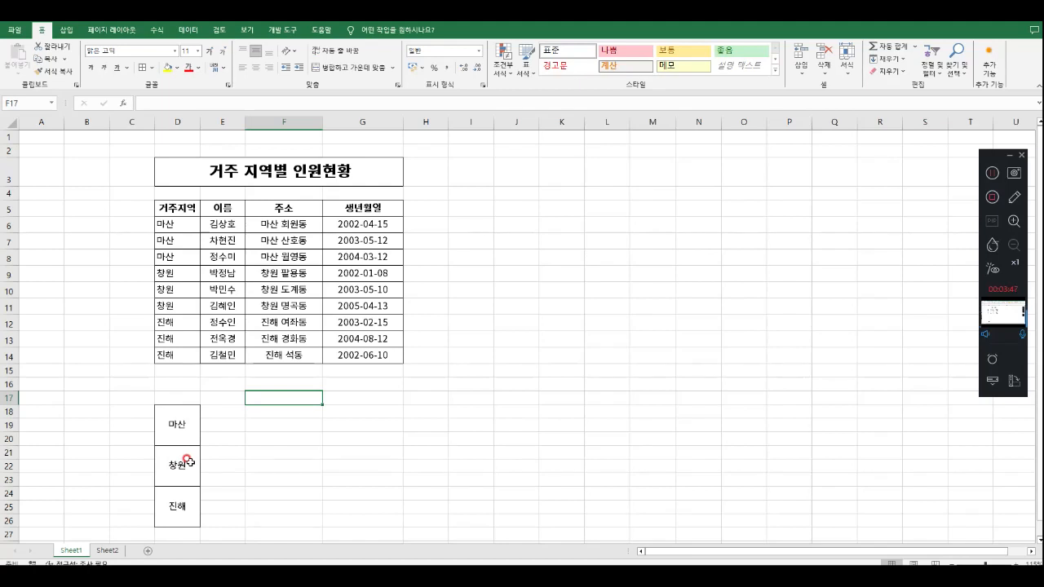
Copy the merged-cell formatting of D18:D26 onto the 거주지역 cells D6:D14 with Format Painter
{"action": "left_click_drag", "start_coordinate": [184, 408], "coordinate": [184, 504]}
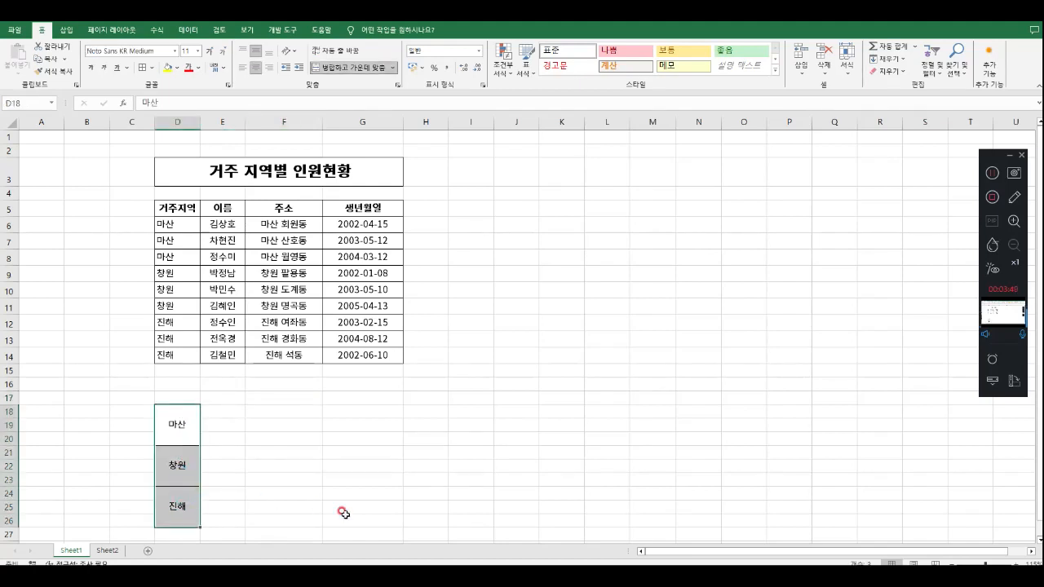
{"action": "left_click", "coordinate": [64, 71]}
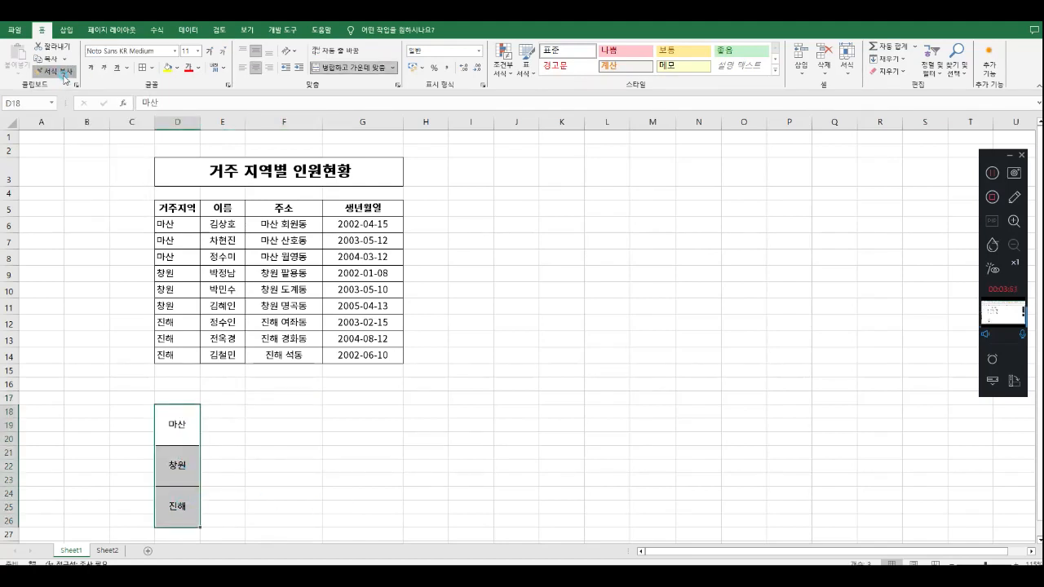
{"action": "left_click", "coordinate": [163, 222]}
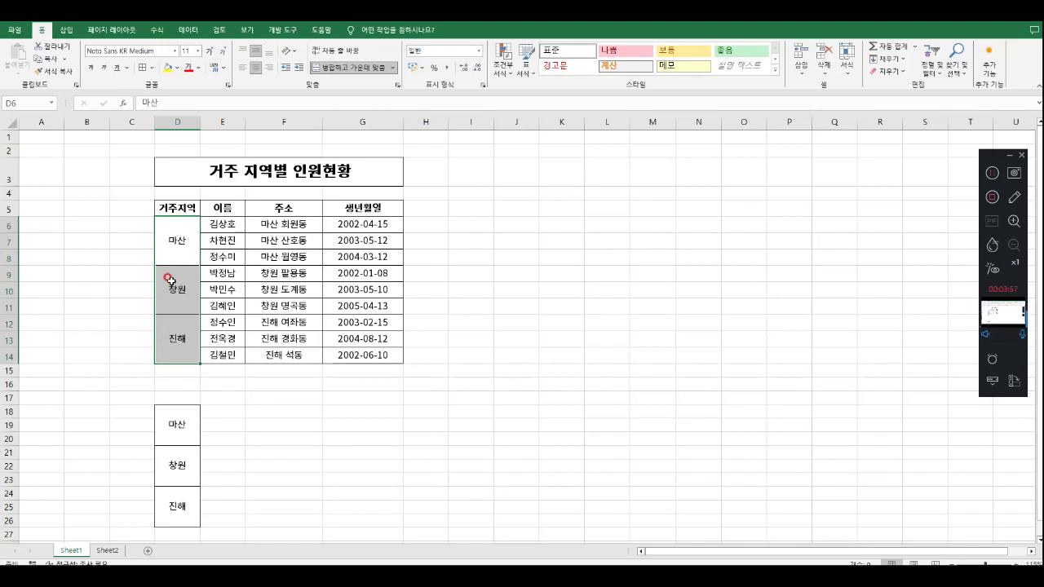
{"action": "left_click", "coordinate": [66, 175]}
{"action": "left_click", "coordinate": [586, 383]}
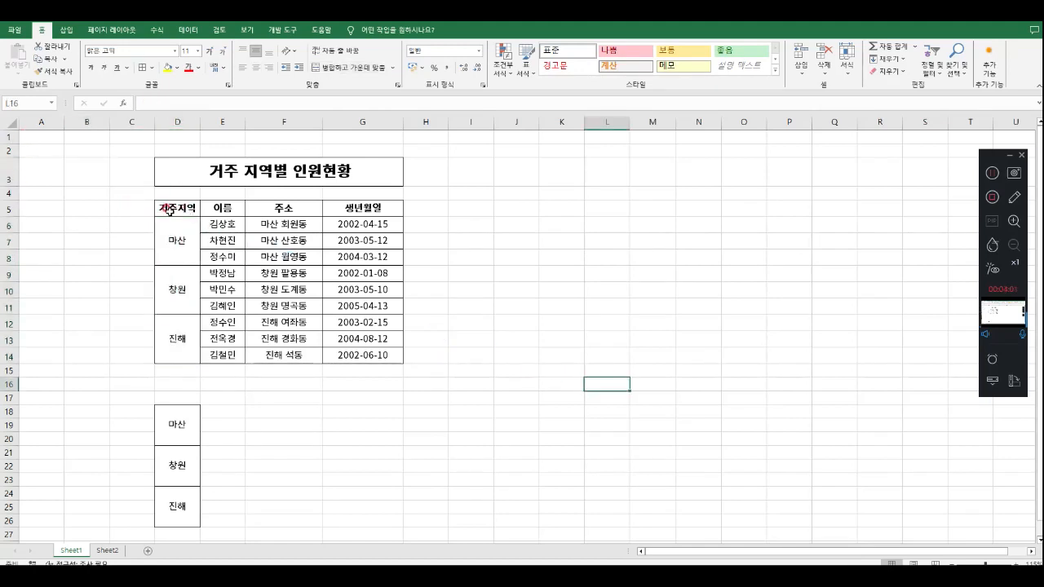
Turn on filtering for the header row D5:G5 and filter the 거주지역 column to 마산 only
{"action": "left_click", "coordinate": [203, 210]}
{"action": "left_click_drag", "start_coordinate": [202, 210], "coordinate": [346, 210]}
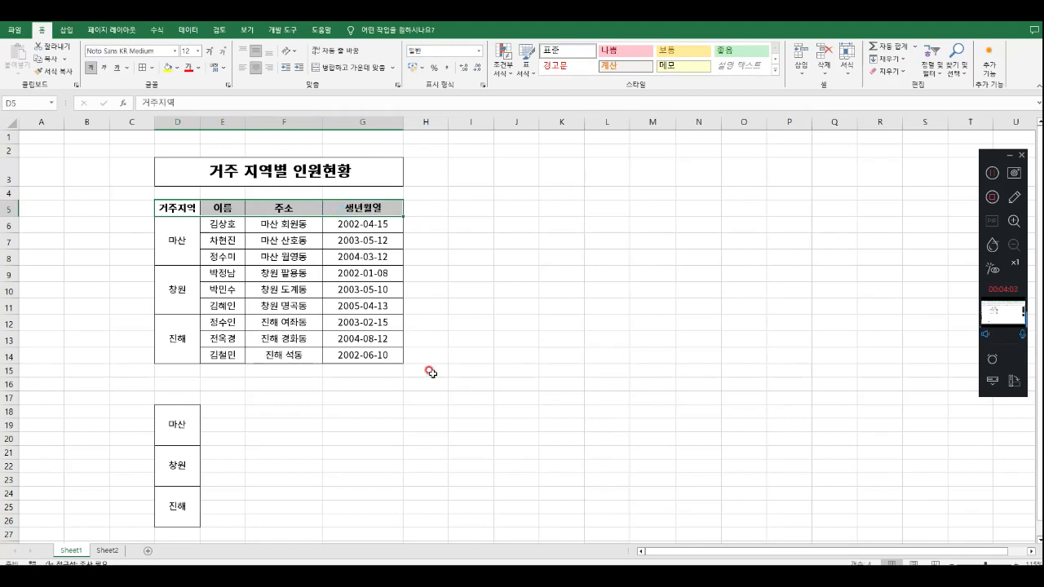
{"action": "key", "text": "ctrl+shift+l"}
{"action": "left_click", "coordinate": [194, 210]}
{"action": "left_click", "coordinate": [116, 334]}
{"action": "left_click", "coordinate": [94, 343]}
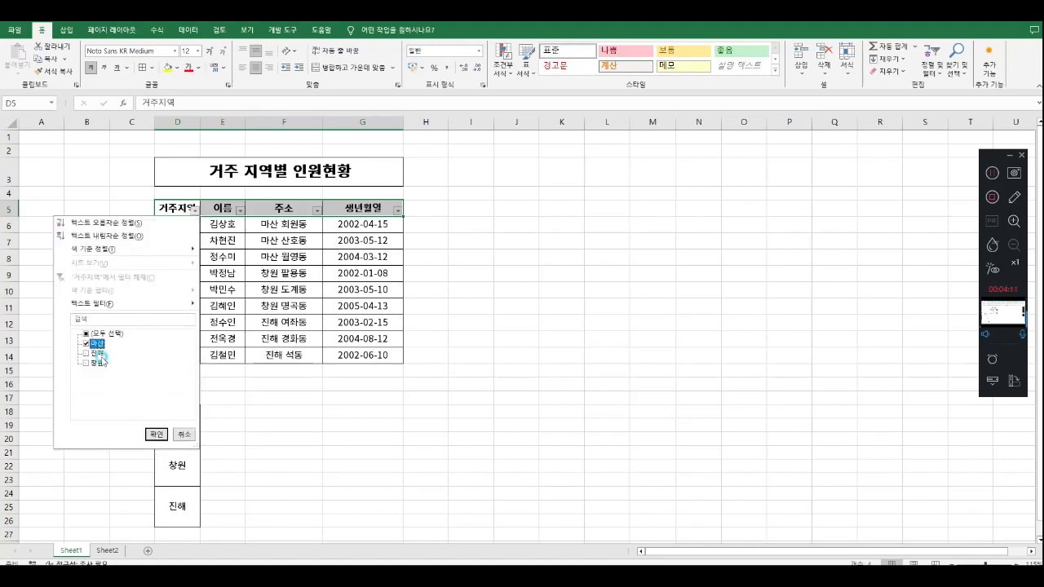
{"action": "left_click", "coordinate": [152, 435]}
{"action": "left_click_drag", "start_coordinate": [372, 259], "coordinate": [177, 226]}
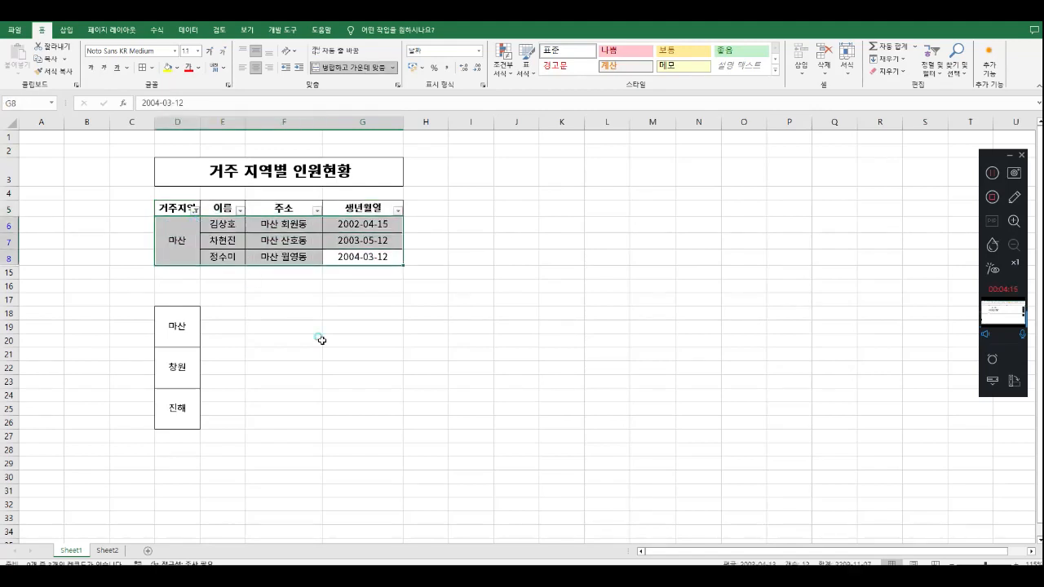
{"action": "left_click", "coordinate": [321, 341]}
Add 창원 to the 거주지역 filter alongside 마산
{"action": "left_click", "coordinate": [194, 210]}
{"action": "left_click", "coordinate": [92, 364]}
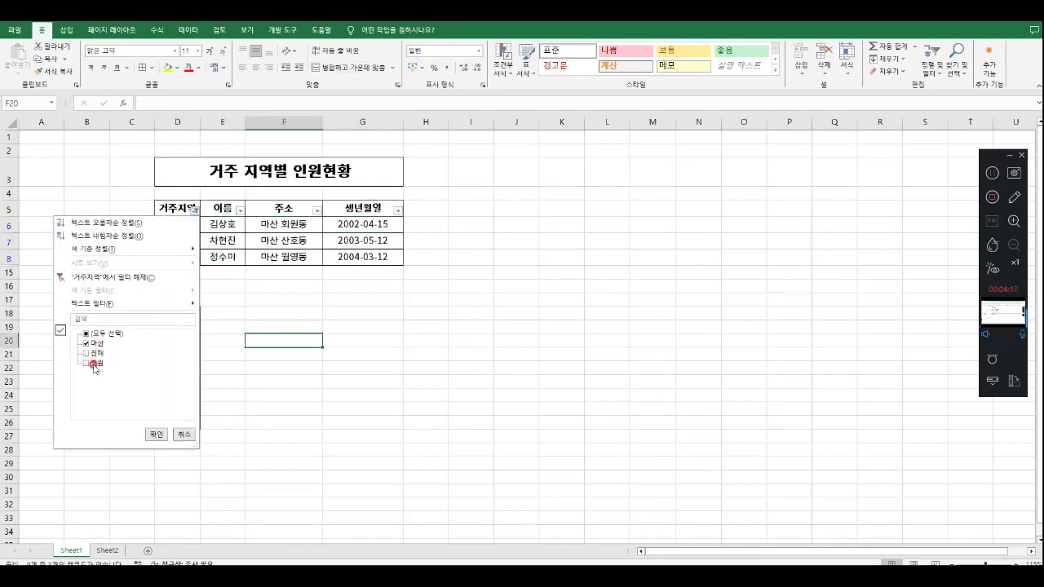
{"action": "left_click", "coordinate": [156, 434]}
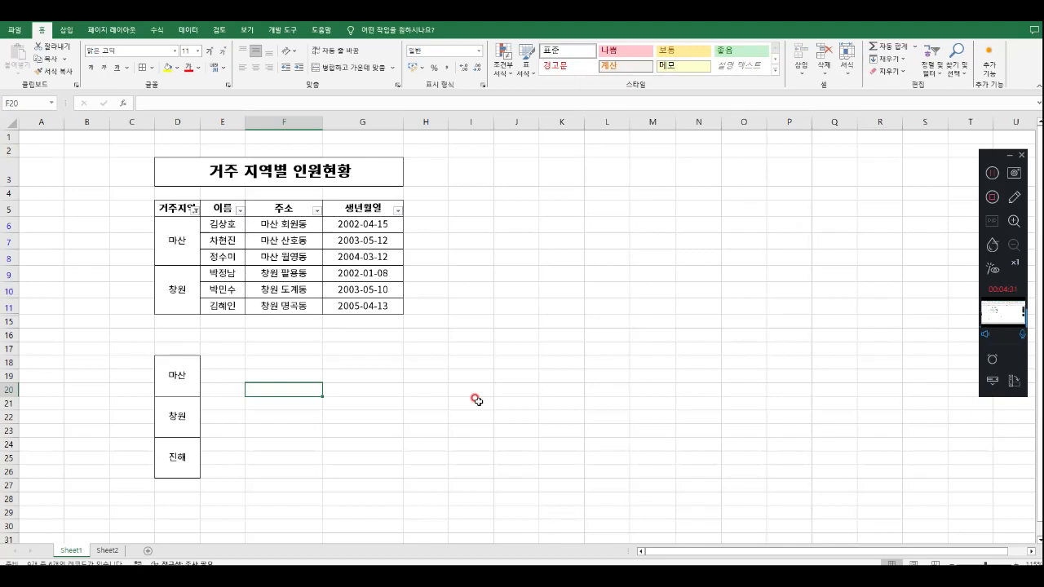
{"action": "left_click", "coordinate": [295, 456]}
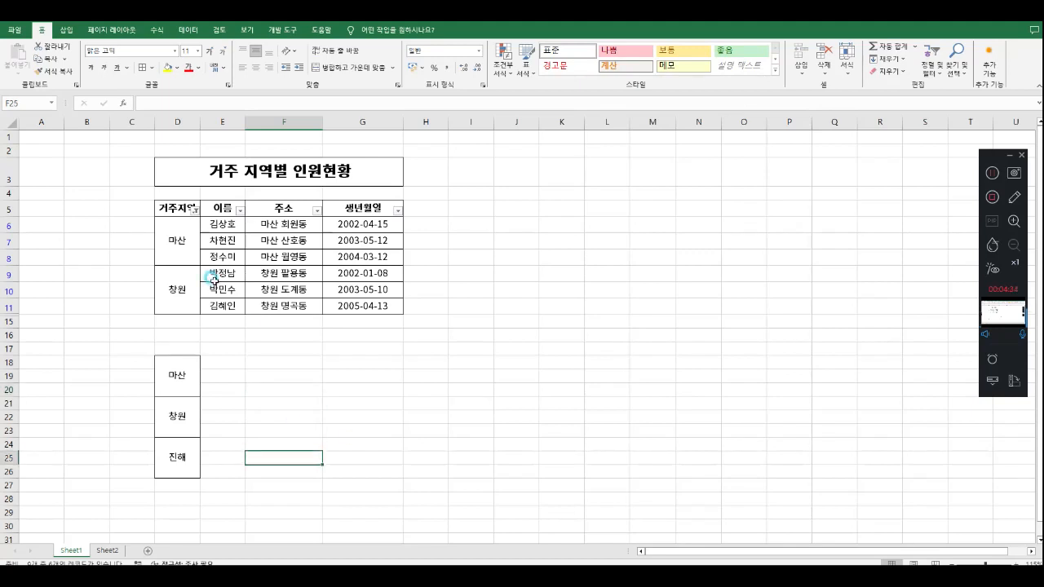
Reset the 거주지역 filter to include all regions
{"action": "left_click", "coordinate": [195, 211]}
{"action": "left_click", "coordinate": [87, 333]}
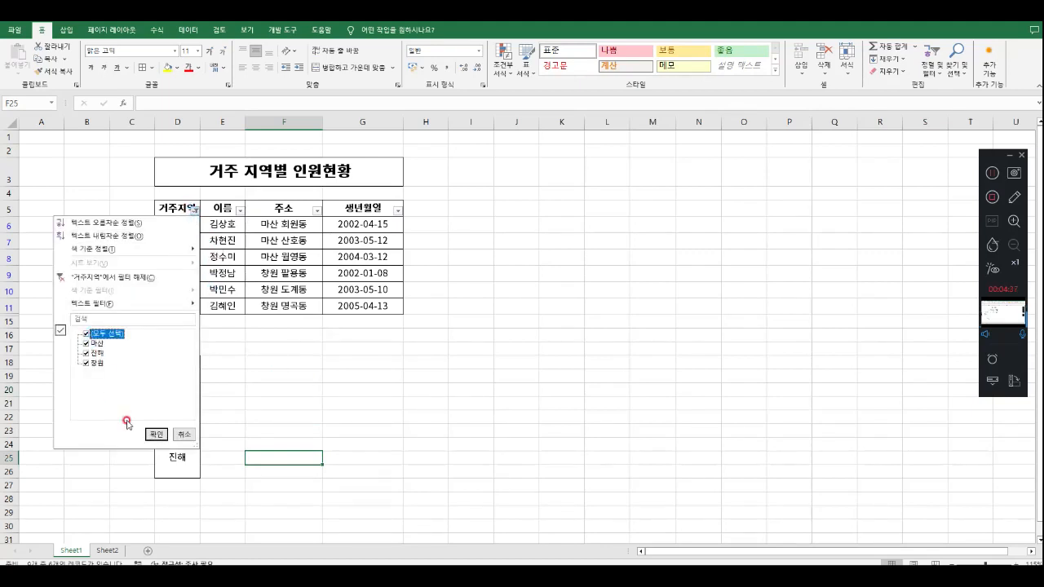
{"action": "left_click", "coordinate": [155, 434]}
{"action": "left_click", "coordinate": [328, 434]}
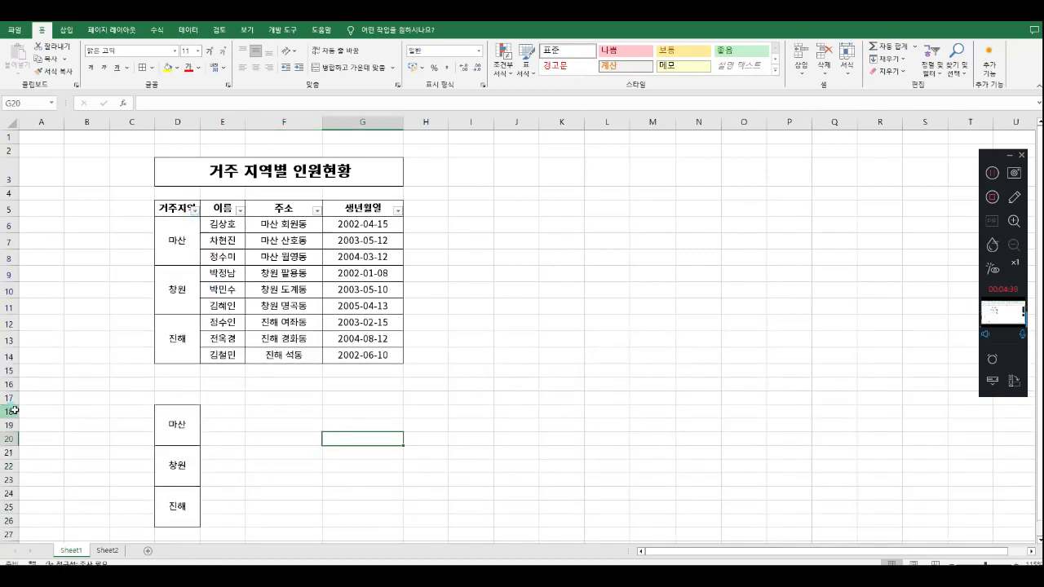
Delete rows 18 to 26, which hold the merged helper cells below the table
{"action": "left_click_drag", "start_coordinate": [14, 411], "coordinate": [16, 520]}
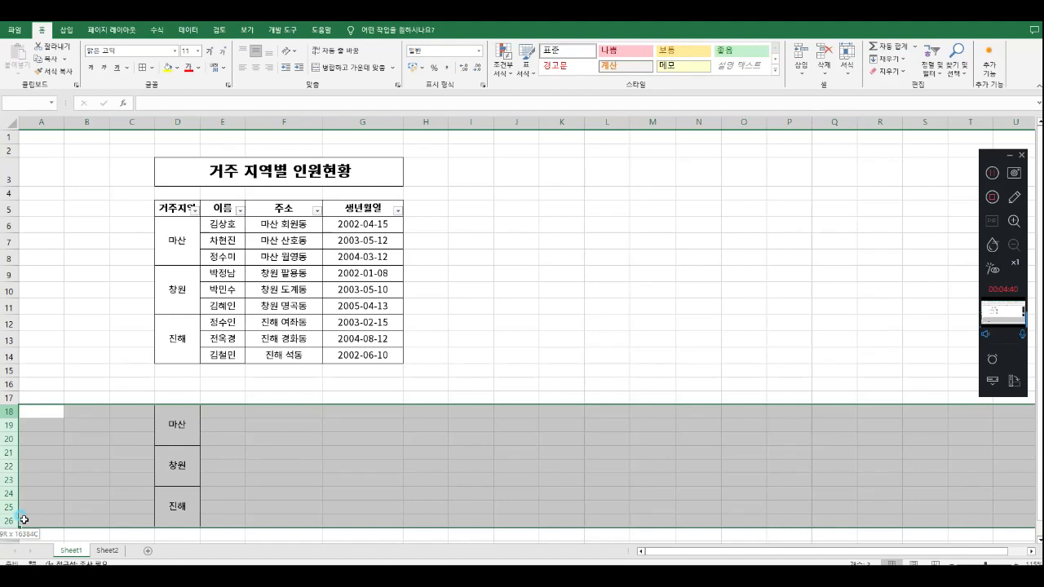
{"action": "right_click", "coordinate": [8, 412]}
{"action": "left_click", "coordinate": [42, 333]}
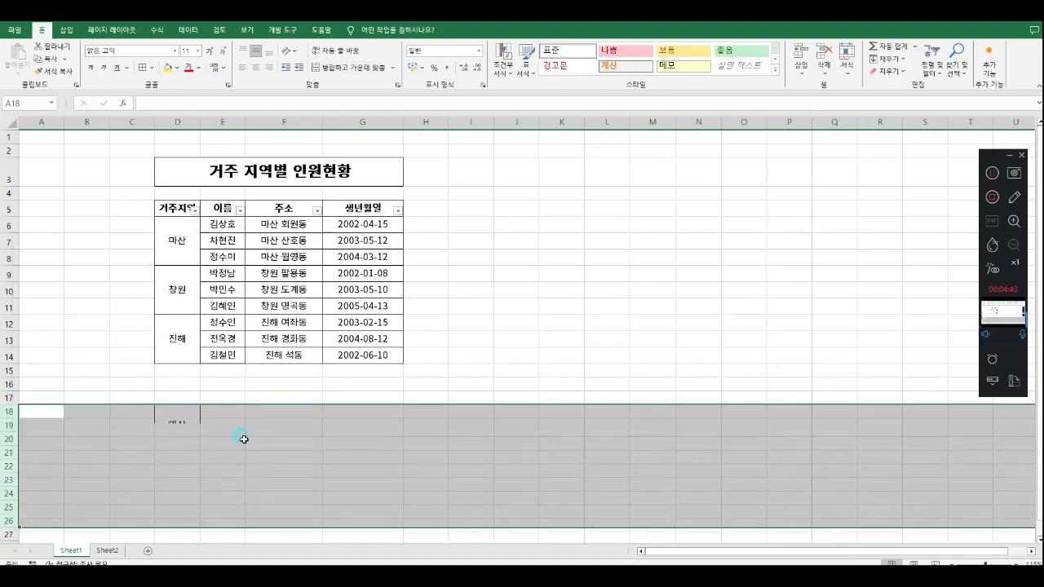
{"action": "left_click", "coordinate": [501, 356]}
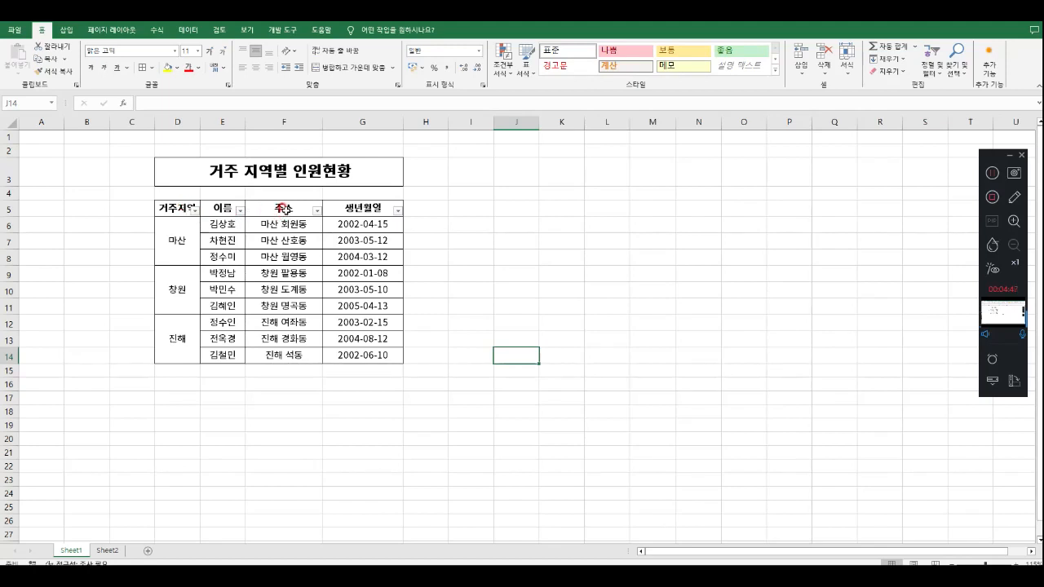
Try to move the whole 주소 column F to the other side of the 생년월일 column G
{"action": "left_click", "coordinate": [281, 208]}
{"action": "left_click", "coordinate": [352, 210]}
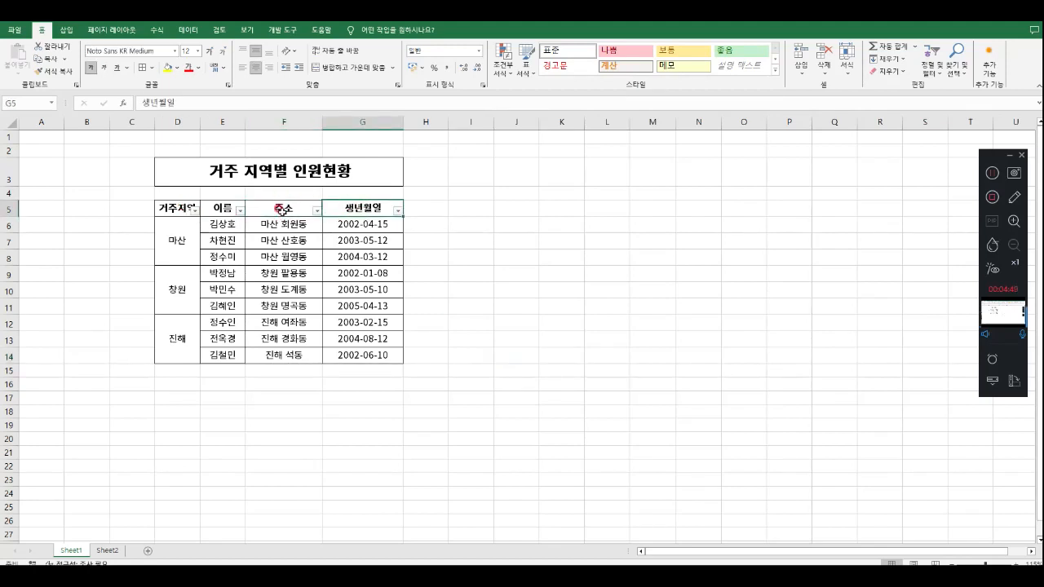
{"action": "left_click", "coordinate": [300, 129]}
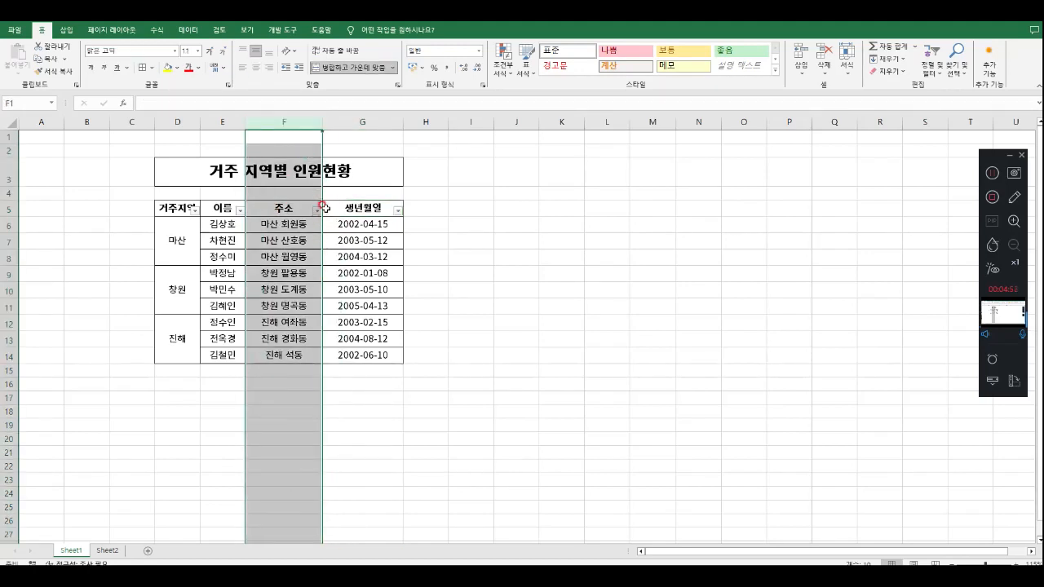
{"action": "left_click_drag", "start_coordinate": [321, 194], "coordinate": [374, 205]}
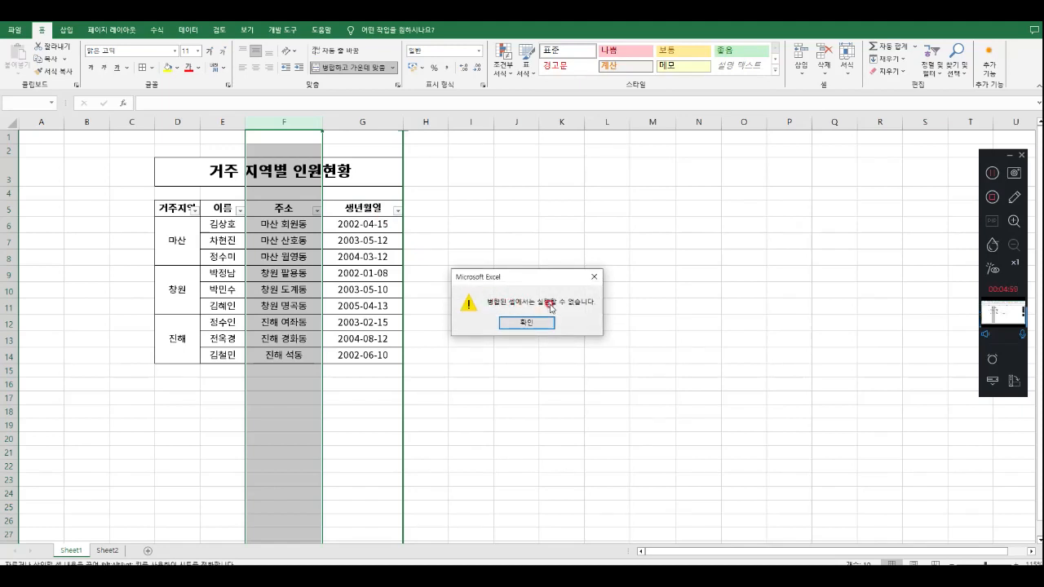
{"action": "left_click", "coordinate": [527, 324]}
{"action": "left_click", "coordinate": [515, 370]}
Unmerge the table title 거주 지역별 인원현황 across D3:G3
{"action": "left_click", "coordinate": [344, 171]}
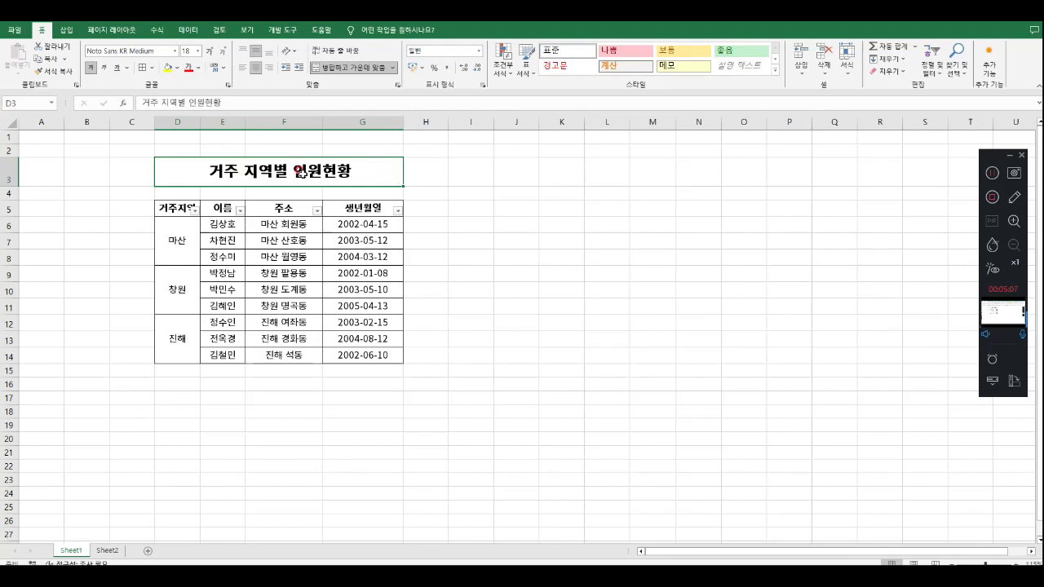
{"action": "left_click", "coordinate": [495, 257]}
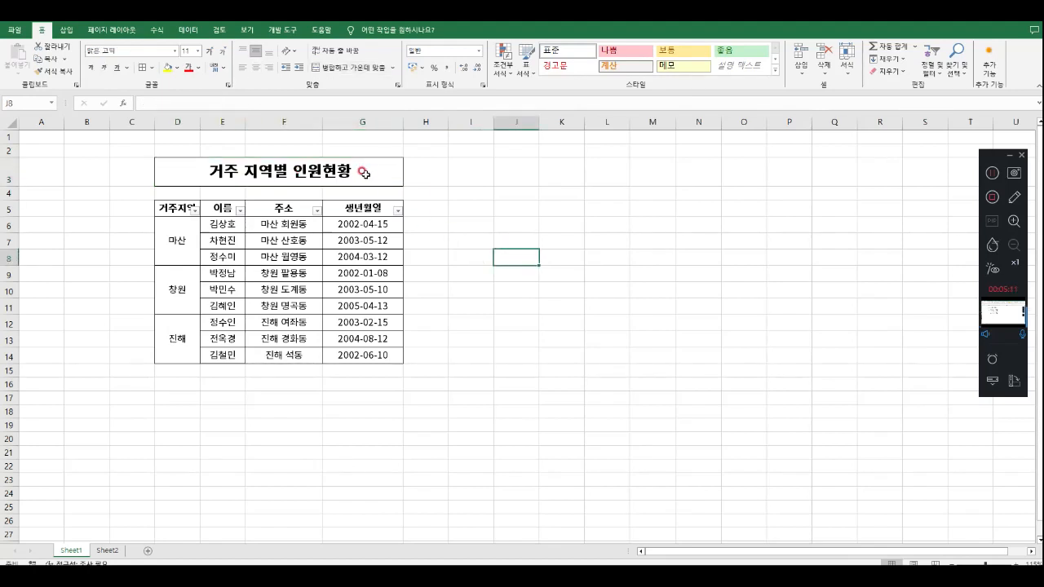
{"action": "left_click", "coordinate": [300, 143]}
{"action": "left_click", "coordinate": [342, 147]}
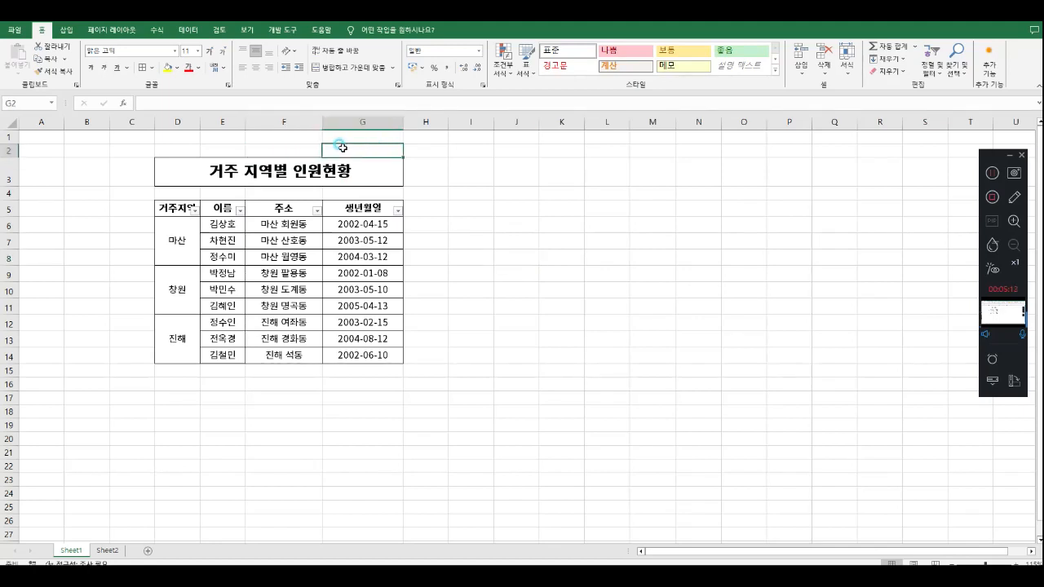
{"action": "left_click", "coordinate": [376, 174]}
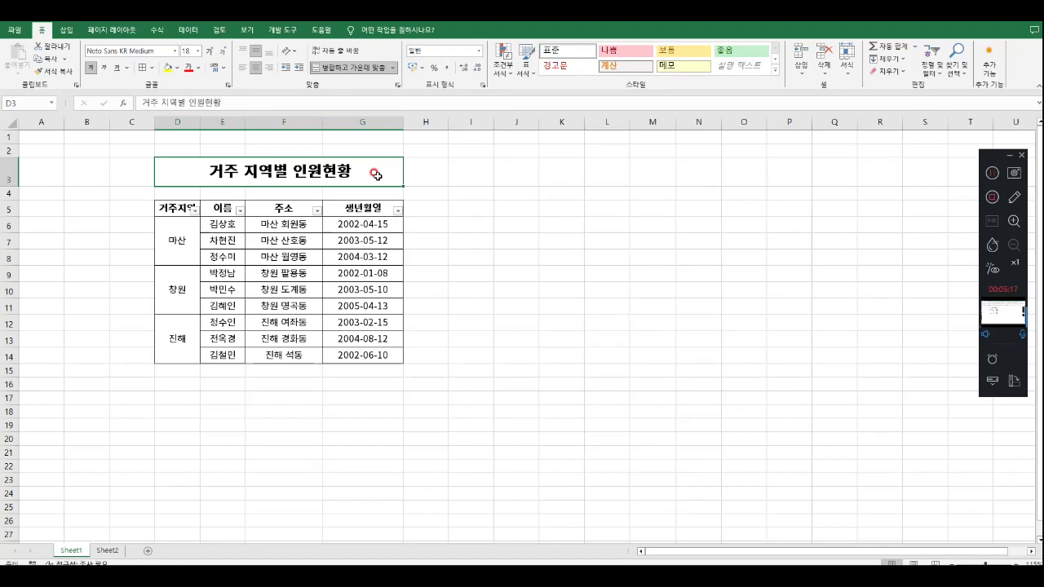
{"action": "left_click", "coordinate": [353, 69]}
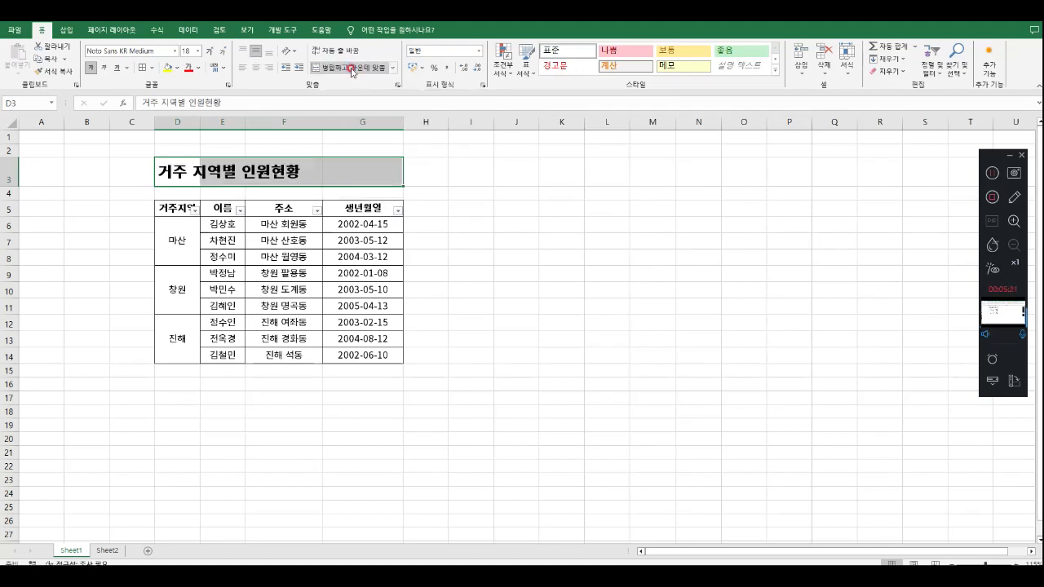
Check each cell of the unmerged title row from G3 back to D3 to find which one holds the title text
{"action": "left_click", "coordinate": [464, 236]}
{"action": "left_click", "coordinate": [369, 171]}
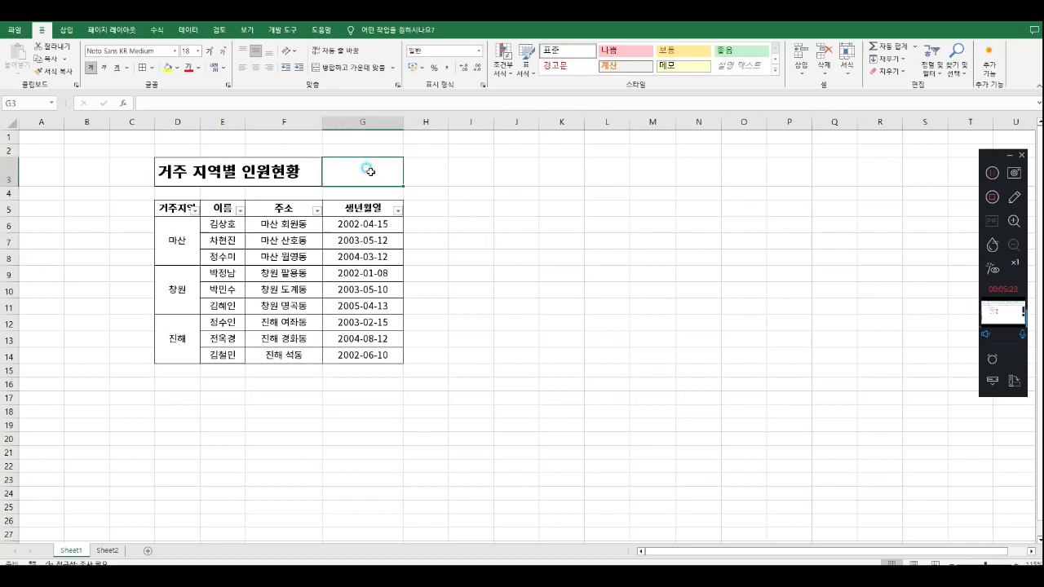
{"action": "left_click", "coordinate": [307, 174]}
{"action": "left_click", "coordinate": [231, 177]}
{"action": "left_click", "coordinate": [181, 177]}
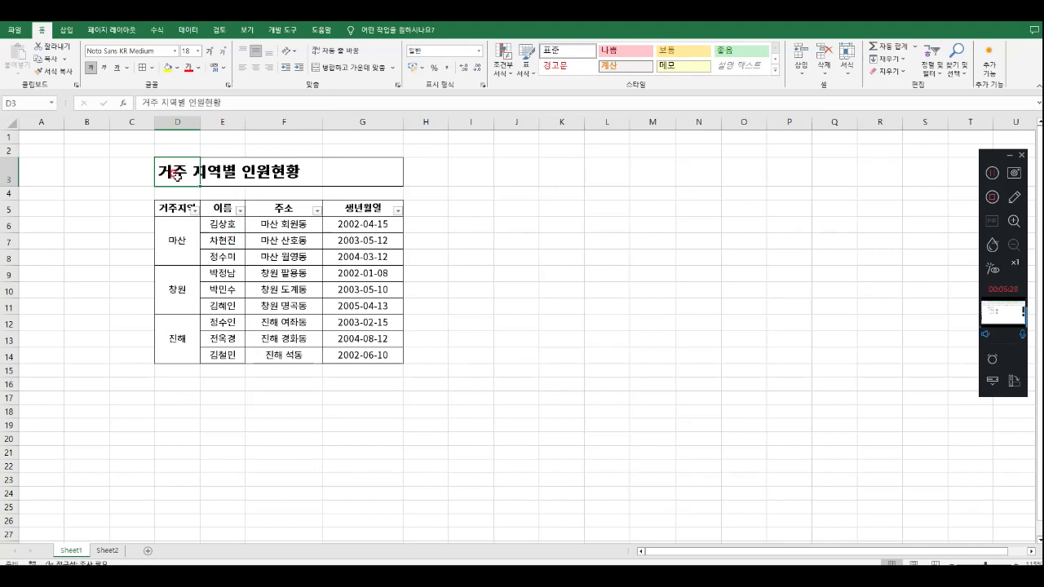
{"action": "left_click", "coordinate": [471, 209]}
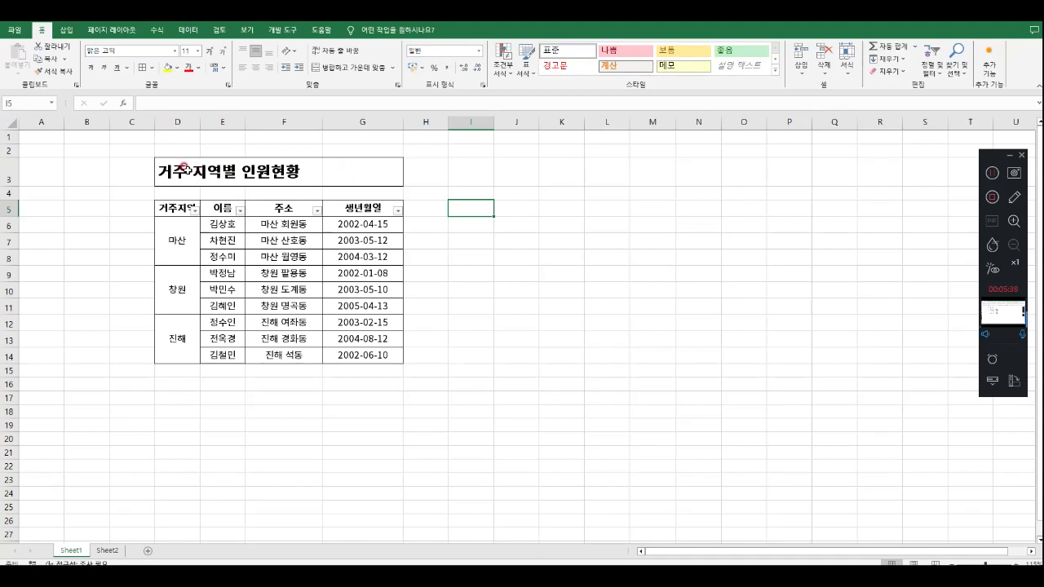
Centre the title across D3:G3 without merging by setting its horizontal alignment to 선택 영역의 가운데로
{"action": "left_click_drag", "start_coordinate": [371, 177], "coordinate": [191, 170]}
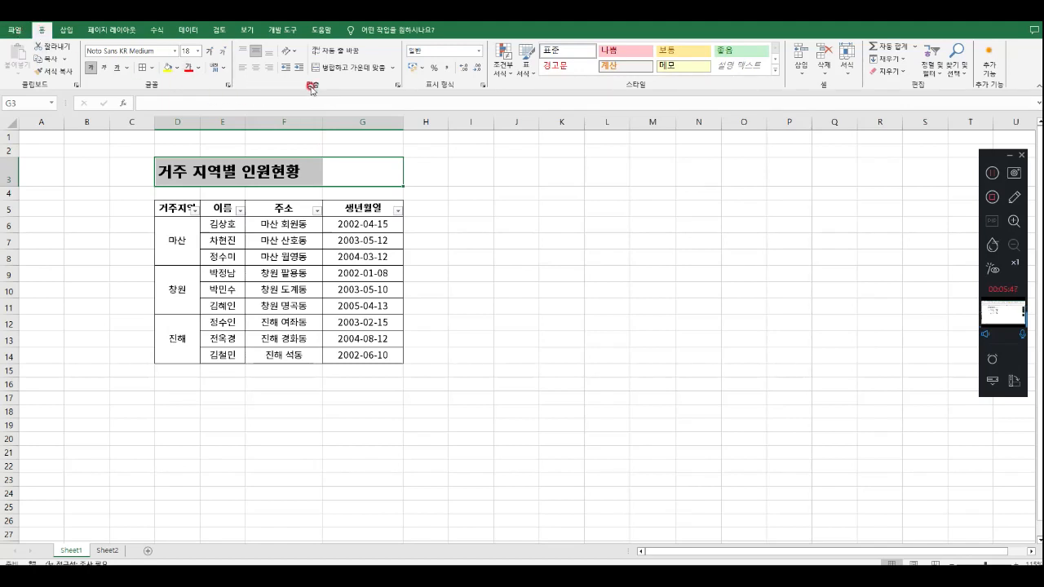
{"action": "left_click", "coordinate": [397, 86]}
{"action": "left_click", "coordinate": [559, 131]}
{"action": "left_click", "coordinate": [588, 132]}
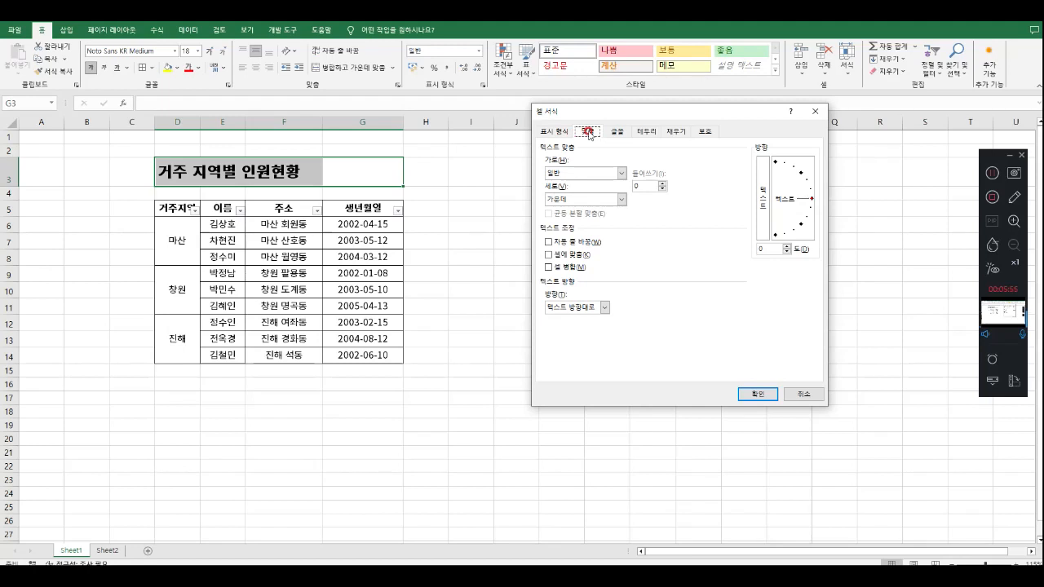
{"action": "left_click", "coordinate": [618, 173]}
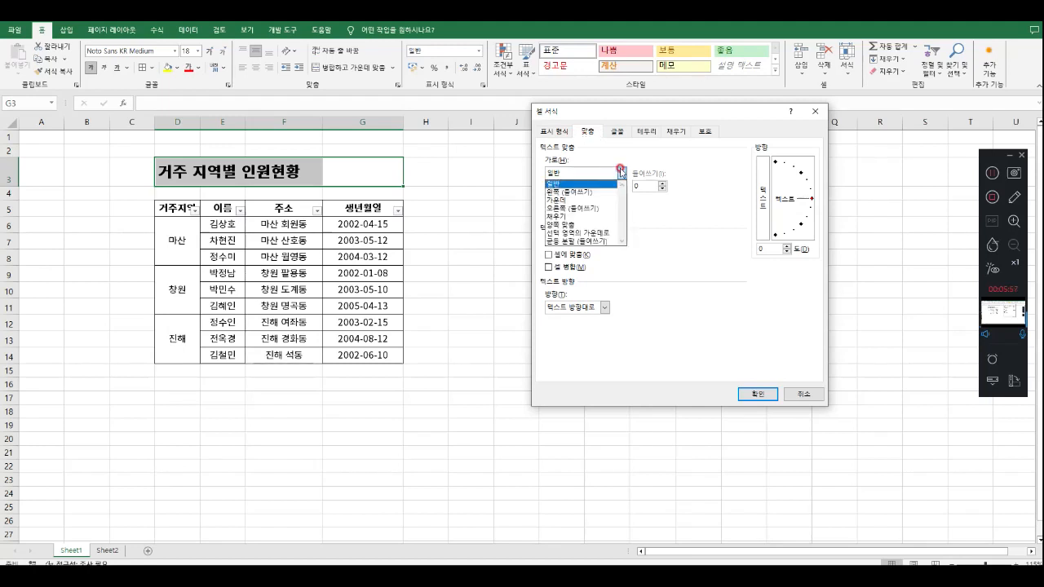
{"action": "left_click", "coordinate": [604, 234]}
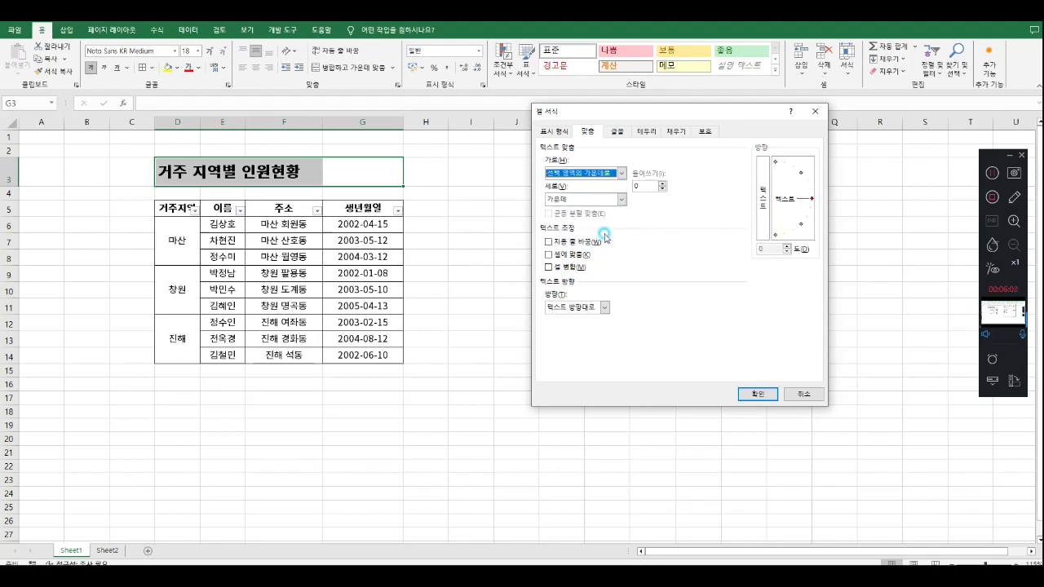
{"action": "left_click", "coordinate": [758, 394]}
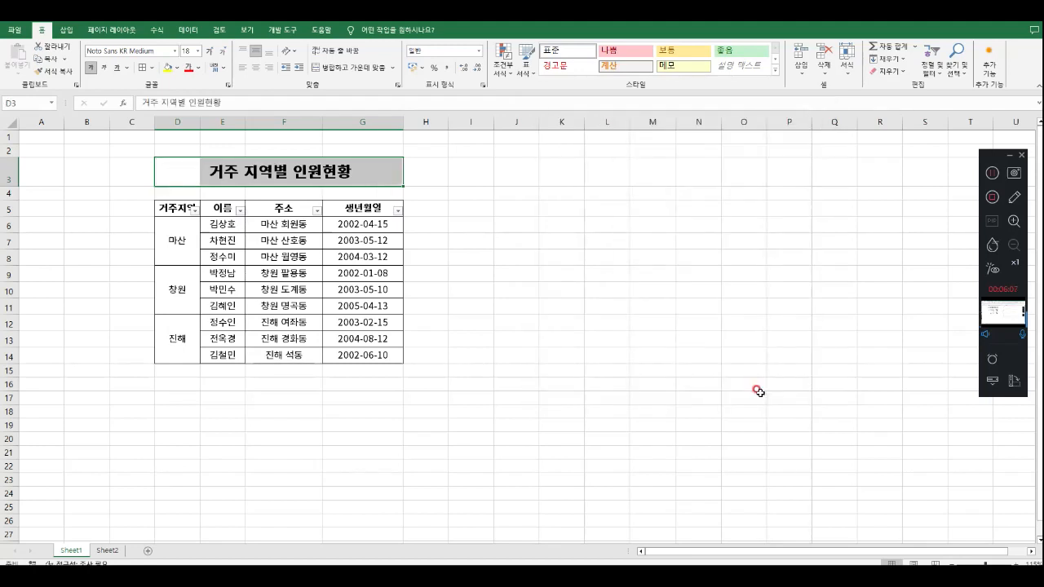
{"action": "left_click", "coordinate": [657, 398]}
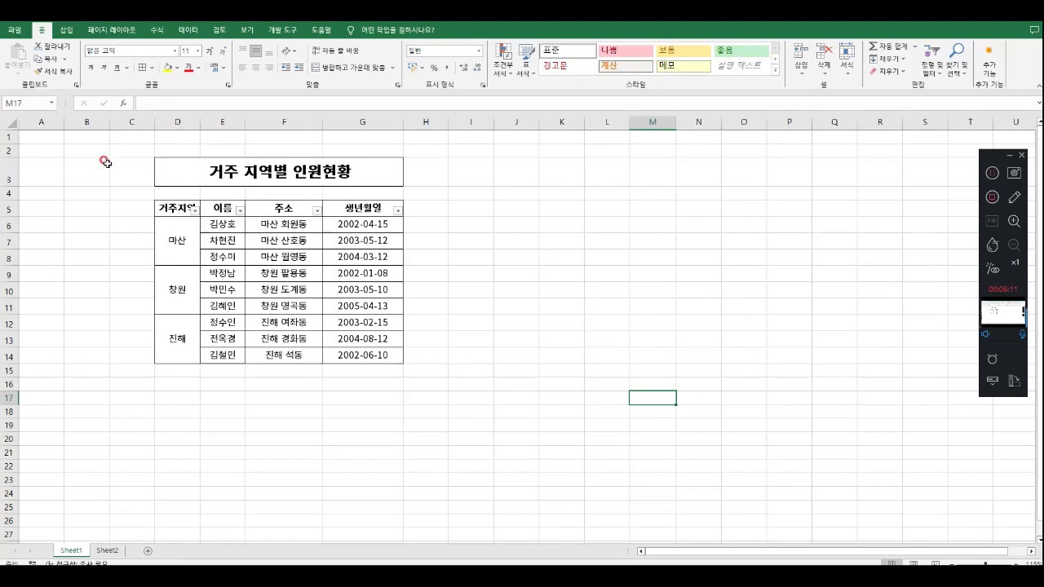
Examine title cells D3 through G3 one by one to verify that they are still separate cells
{"action": "left_click", "coordinate": [182, 171]}
{"action": "left_click", "coordinate": [222, 171]}
{"action": "left_click", "coordinate": [284, 172]}
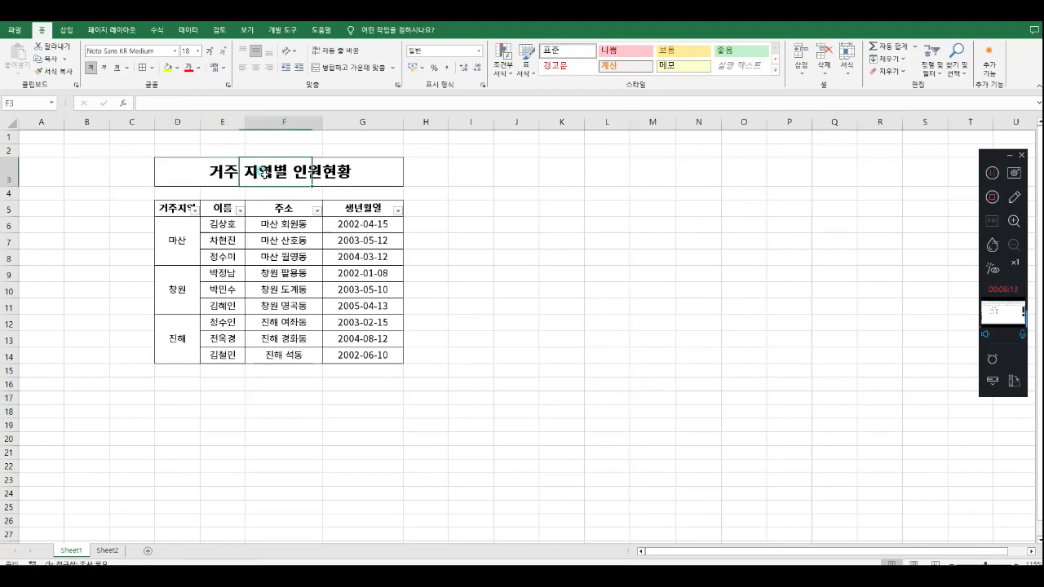
{"action": "left_click", "coordinate": [350, 173]}
{"action": "left_click", "coordinate": [298, 171]}
{"action": "left_click", "coordinate": [240, 174]}
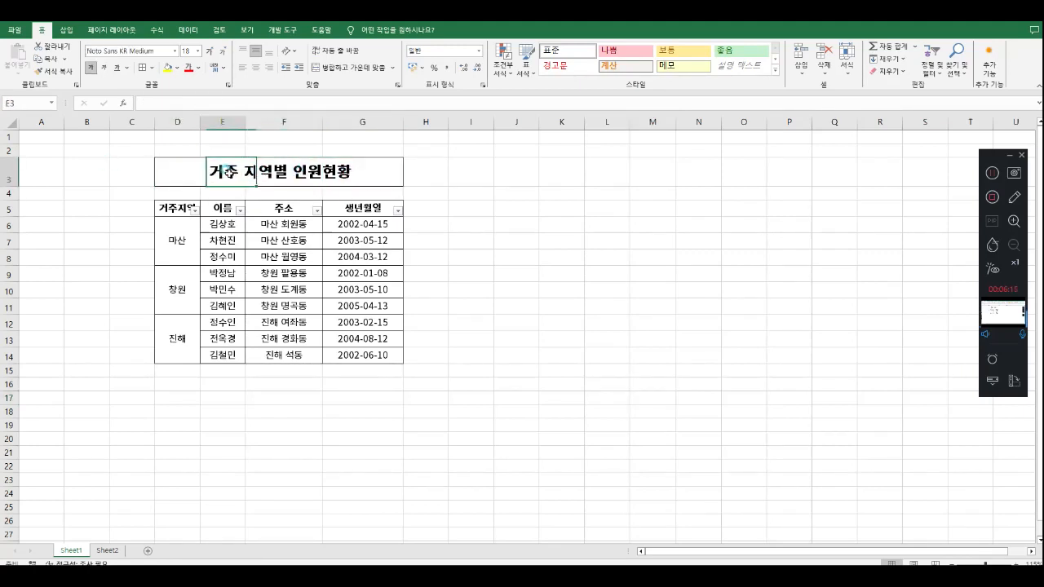
{"action": "left_click", "coordinate": [188, 166]}
{"action": "left_click", "coordinate": [542, 303]}
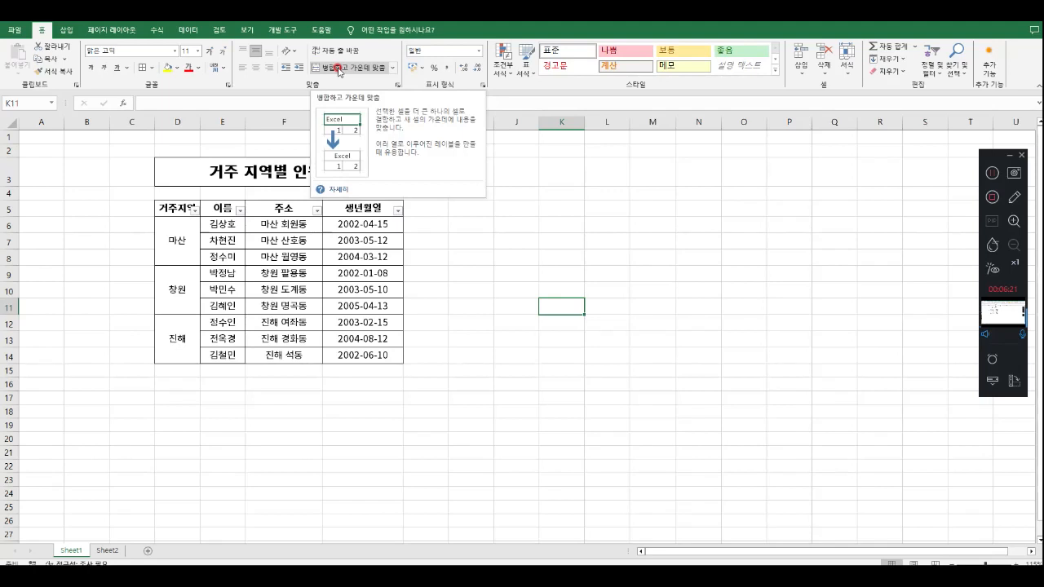
{"action": "left_click", "coordinate": [477, 424]}
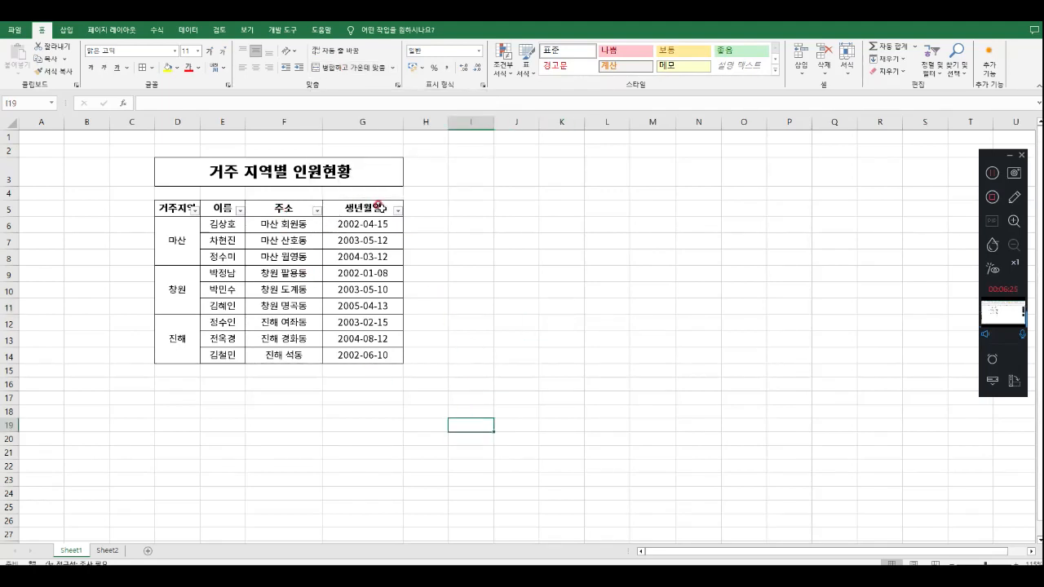
Move the whole 주소 column F to the other side of the 생년월일 column G
{"action": "left_click", "coordinate": [274, 121]}
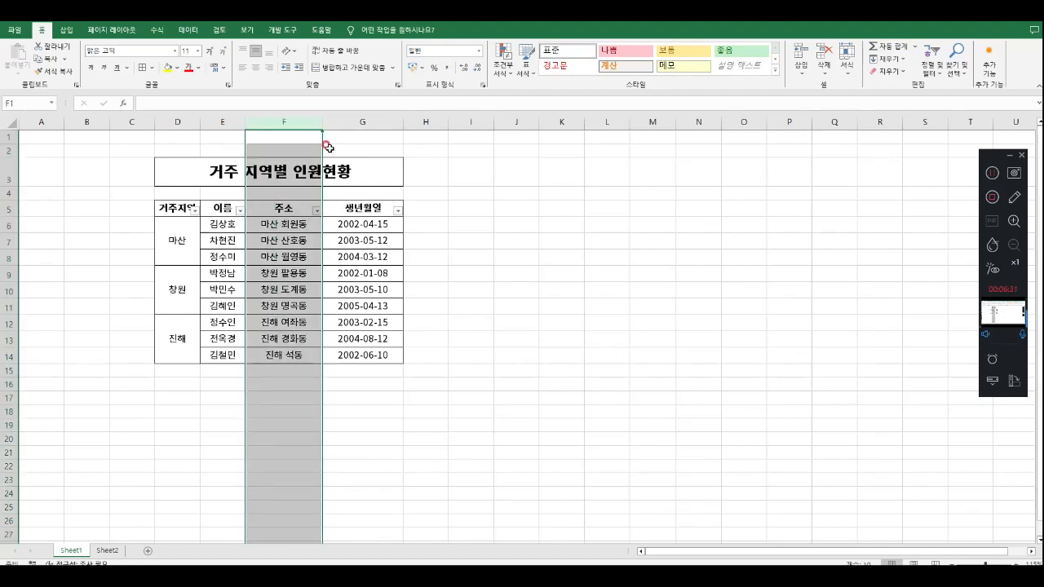
{"action": "left_click_drag", "start_coordinate": [319, 147], "coordinate": [370, 155]}
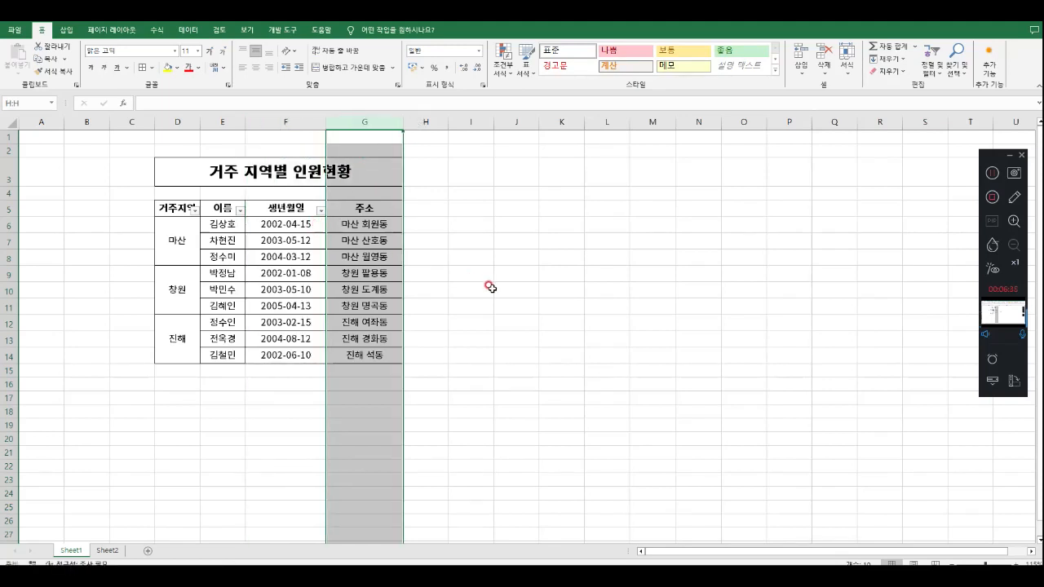
{"action": "left_click", "coordinate": [448, 281]}
{"action": "left_click", "coordinate": [359, 208]}
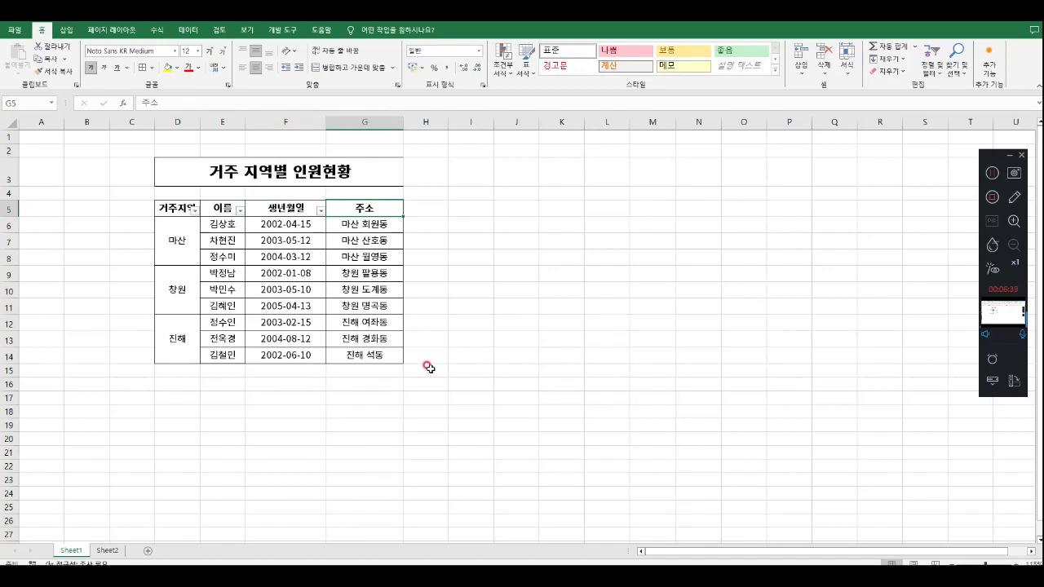
{"action": "left_click", "coordinate": [471, 354]}
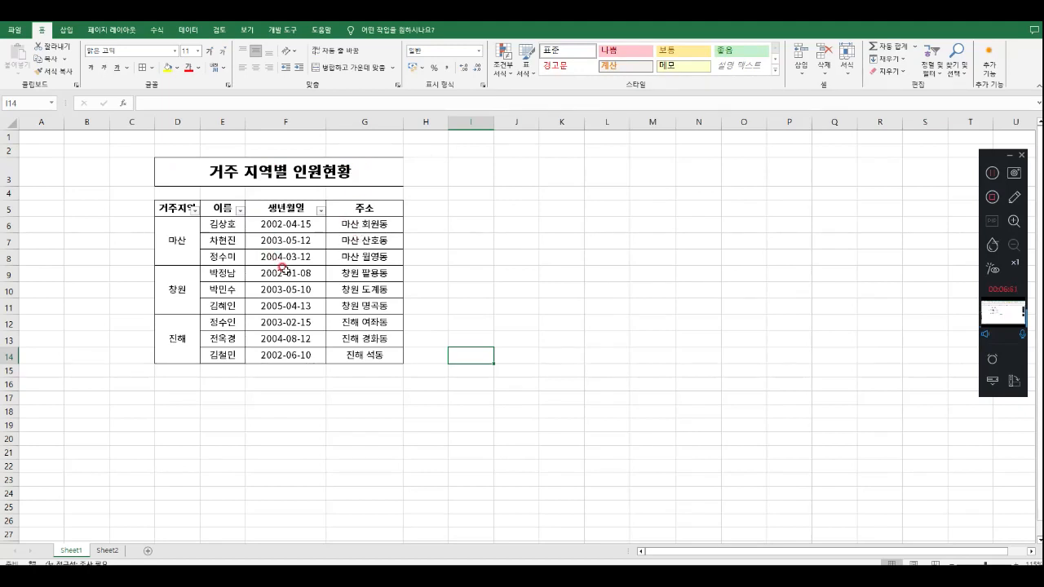
Step through the title cells from D3 to G3 to check them after the column move
{"action": "left_click", "coordinate": [178, 173]}
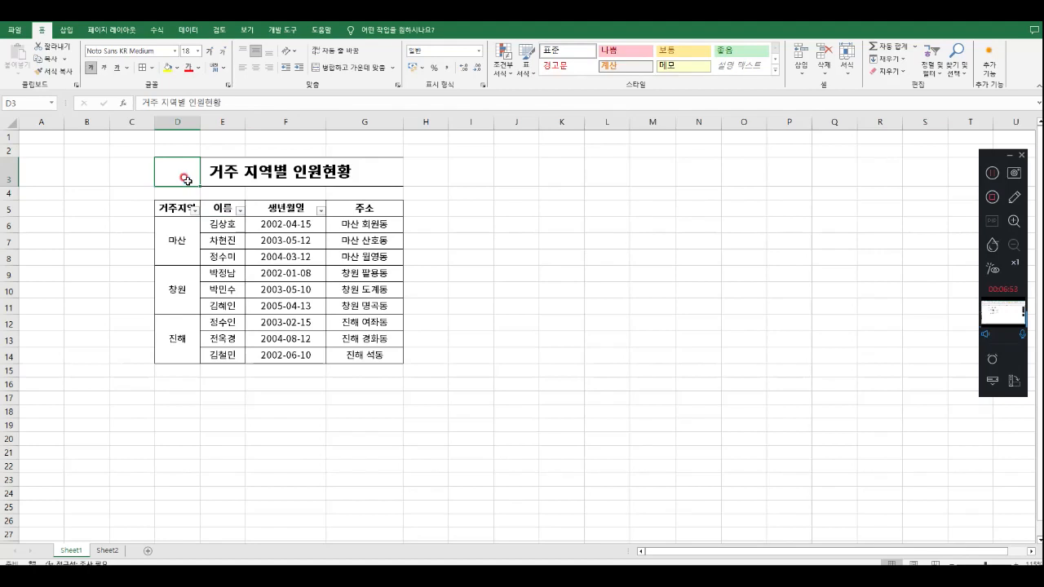
{"action": "left_click", "coordinate": [465, 227]}
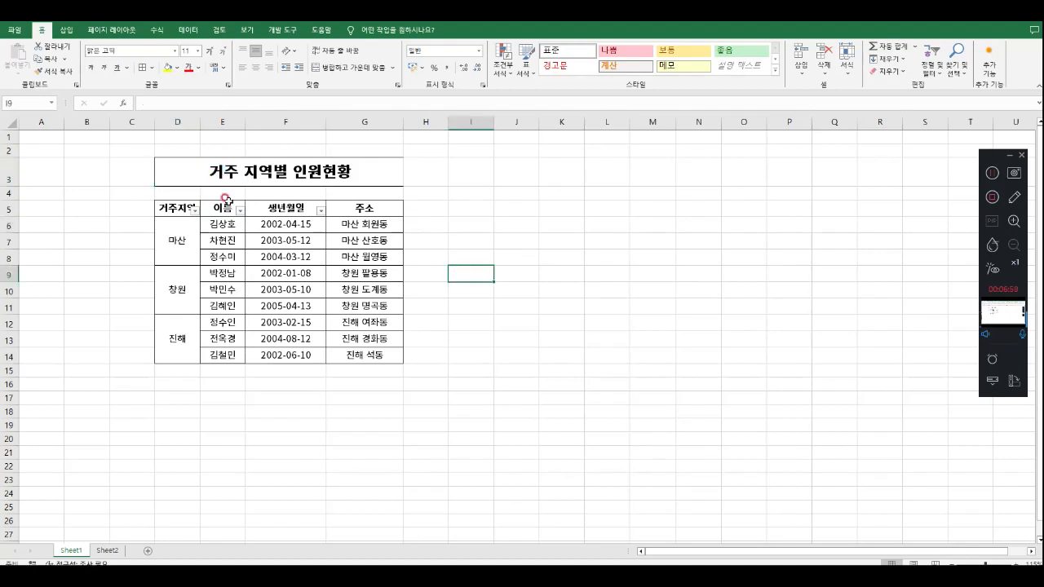
{"action": "left_click", "coordinate": [176, 168]}
{"action": "key", "text": "Right"}
{"action": "key", "text": "Right"}
{"action": "key", "text": "Right"}
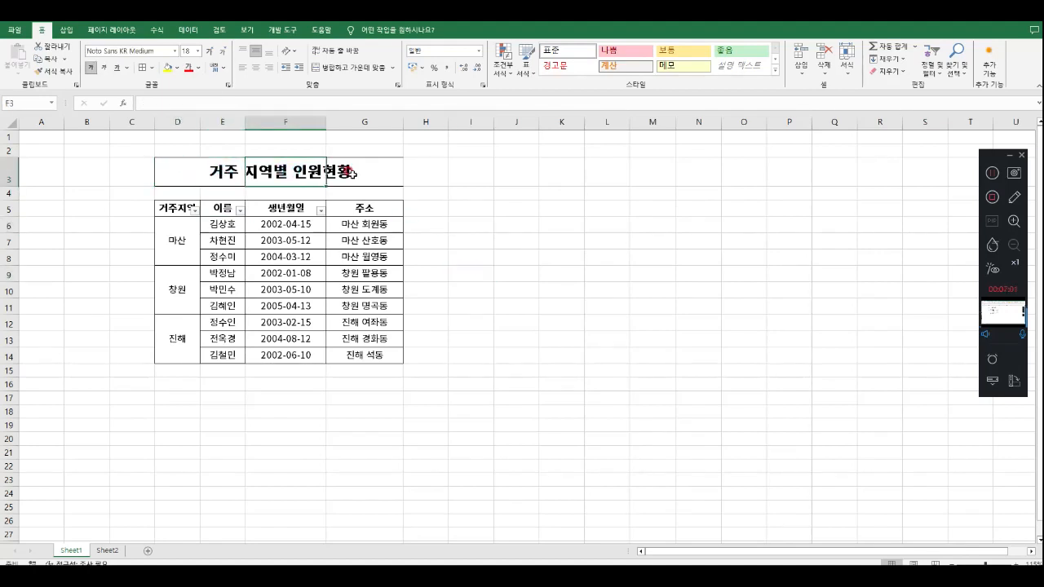
Review the 선택 영역의 가운데로 horizontal alignment option for title range D3:G3, closing the cell format settings without applying changes
{"action": "left_click_drag", "start_coordinate": [165, 172], "coordinate": [343, 181]}
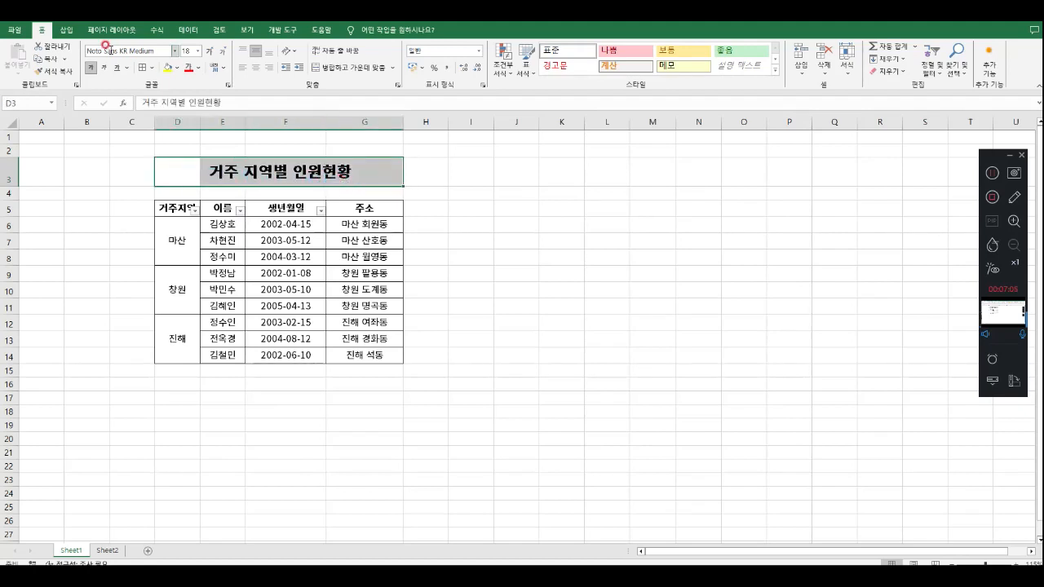
{"action": "left_click", "coordinate": [397, 86]}
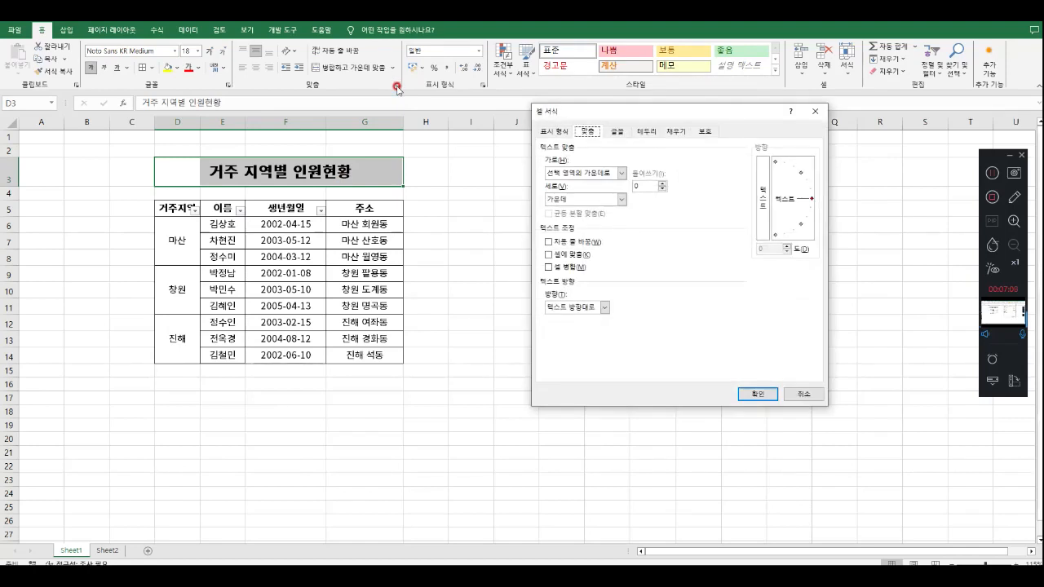
{"action": "left_click", "coordinate": [568, 132]}
{"action": "left_click", "coordinate": [587, 133]}
{"action": "left_click", "coordinate": [622, 173]}
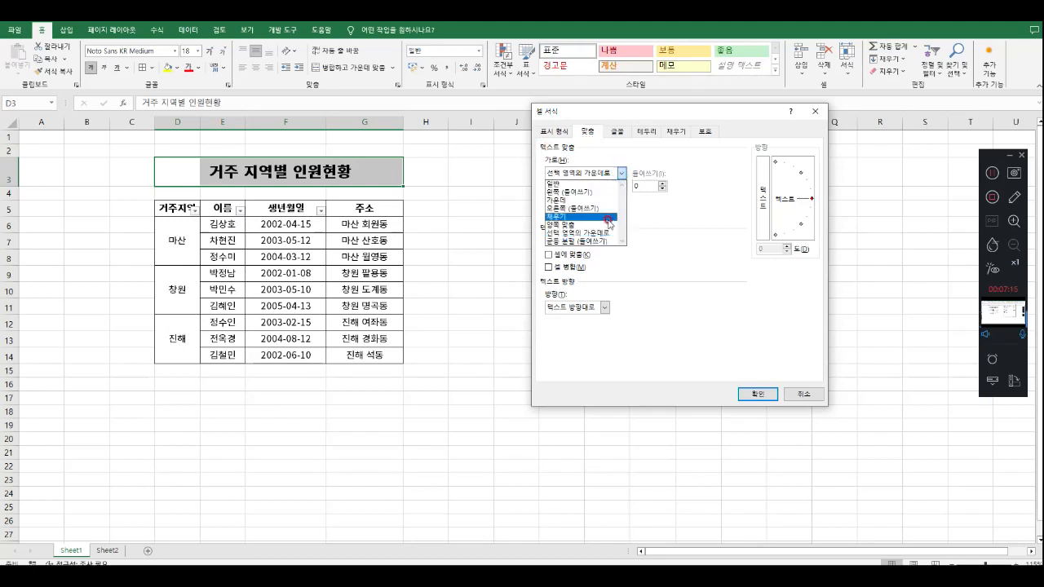
{"action": "left_click", "coordinate": [606, 234]}
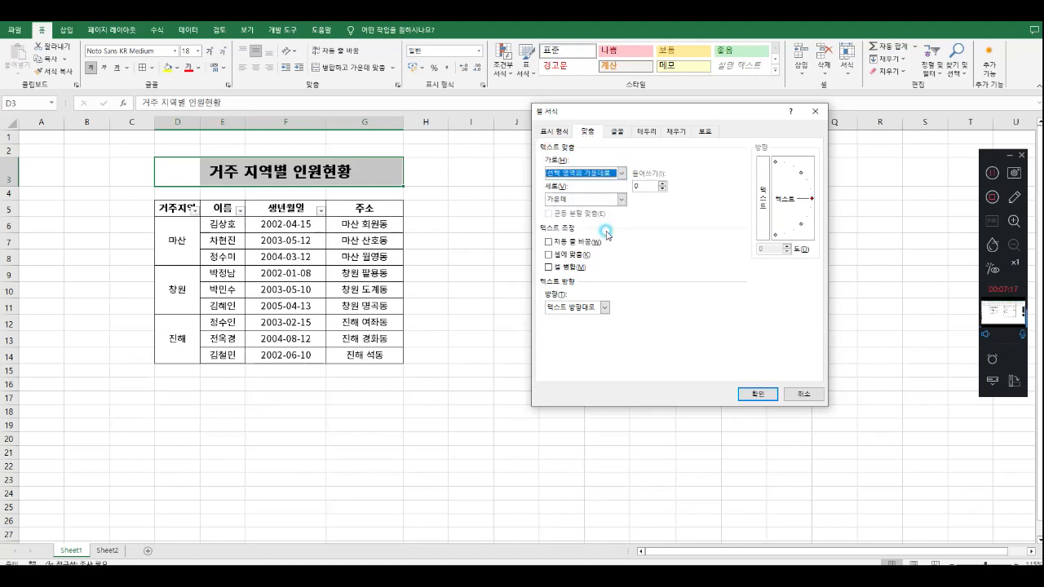
{"action": "left_click", "coordinate": [794, 394]}
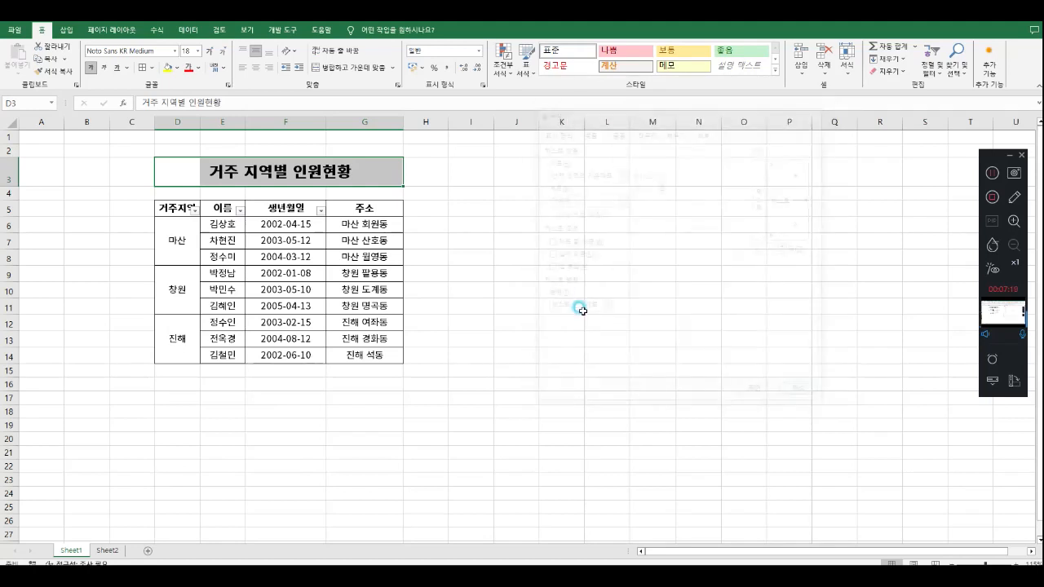
{"action": "left_click", "coordinate": [377, 168]}
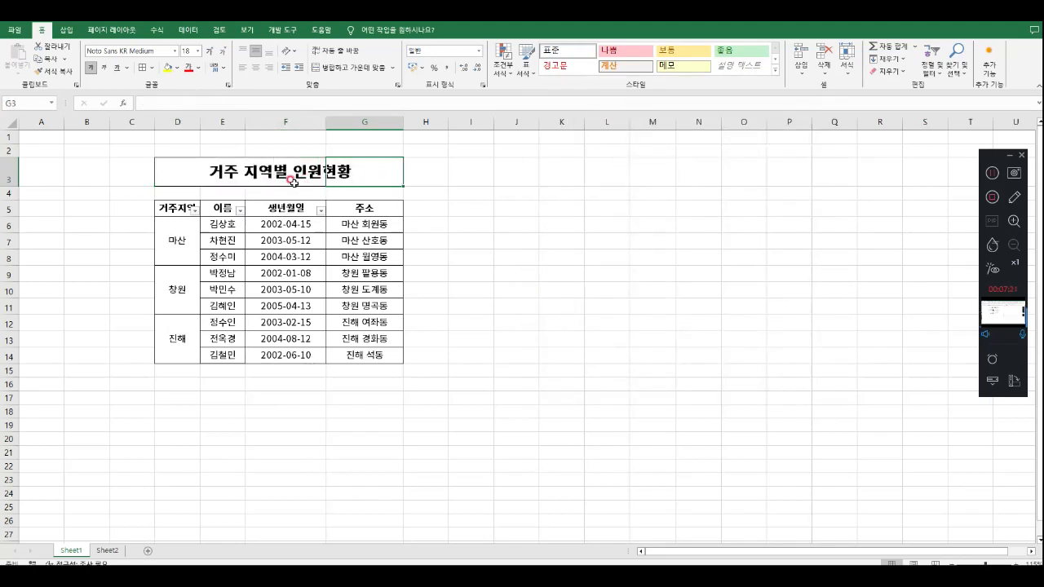
{"action": "left_click", "coordinate": [178, 171]}
{"action": "left_click", "coordinate": [469, 283]}
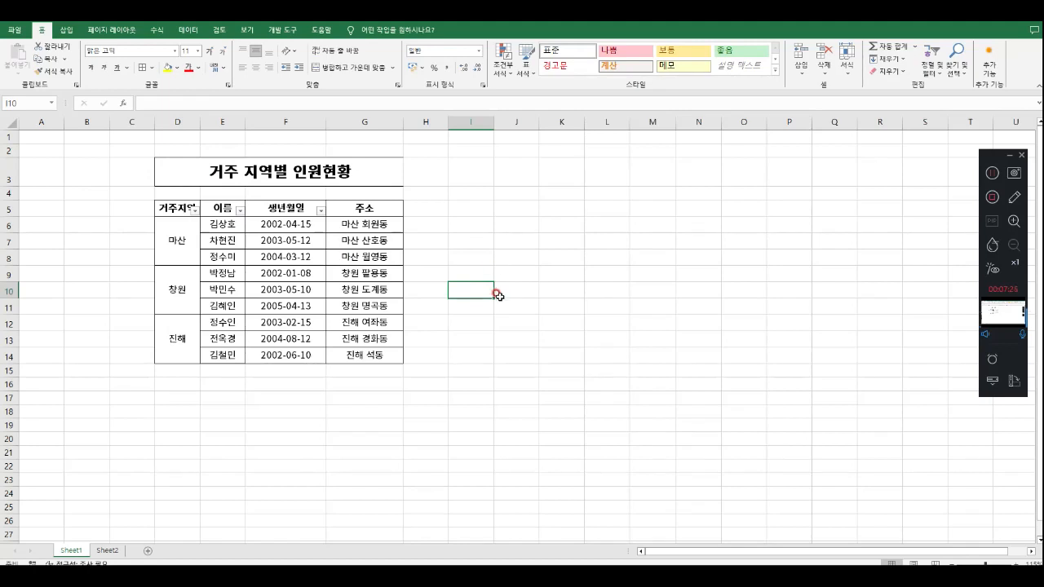
{"action": "left_click", "coordinate": [385, 168]}
{"action": "left_click_drag", "start_coordinate": [181, 170], "coordinate": [362, 182]}
{"action": "left_click", "coordinate": [515, 241]}
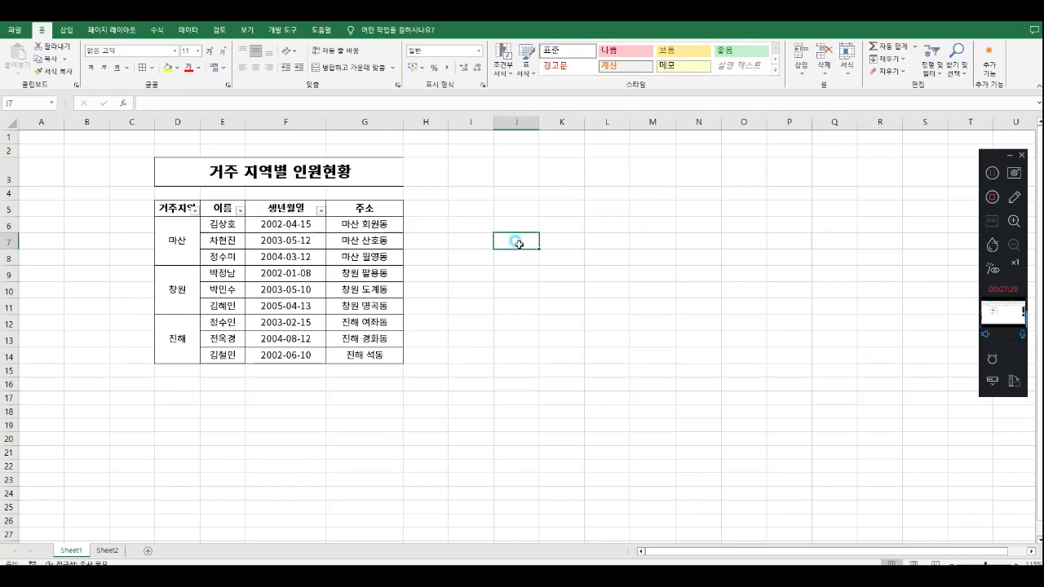